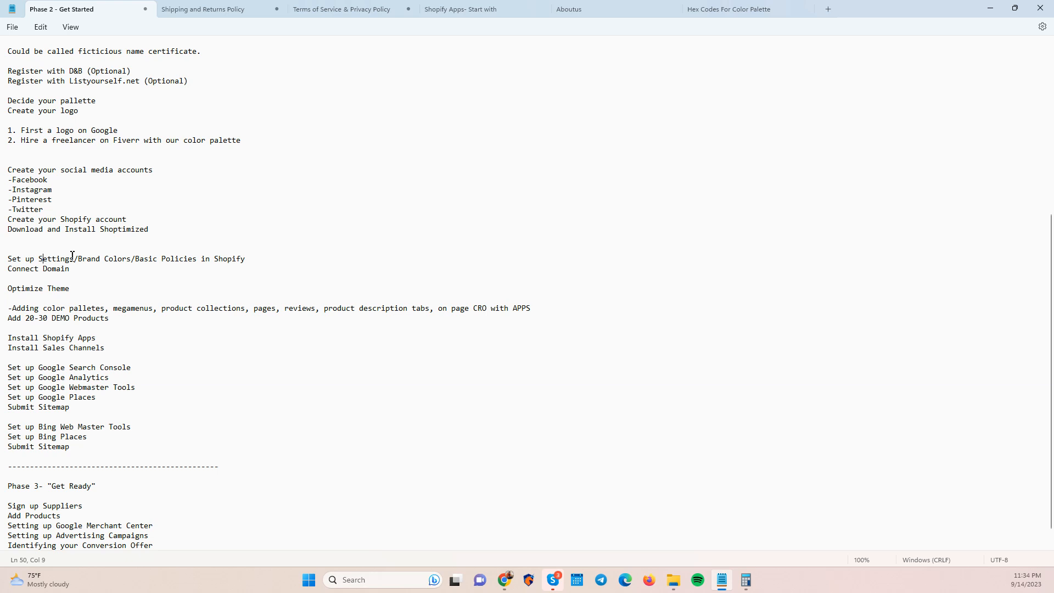
Switch to the Shopify admin in Chrome, open the Brand settings and review the default and square logos.
left_click_drag(161, 260, 227, 260)
left_click(207, 272)
key("alt+Tab")
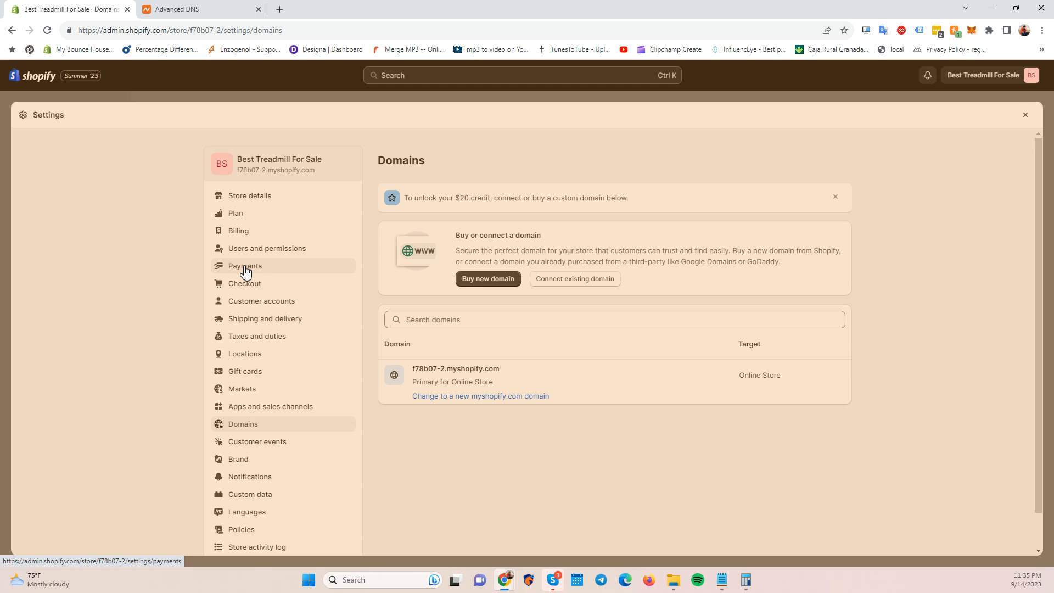
left_click(257, 461)
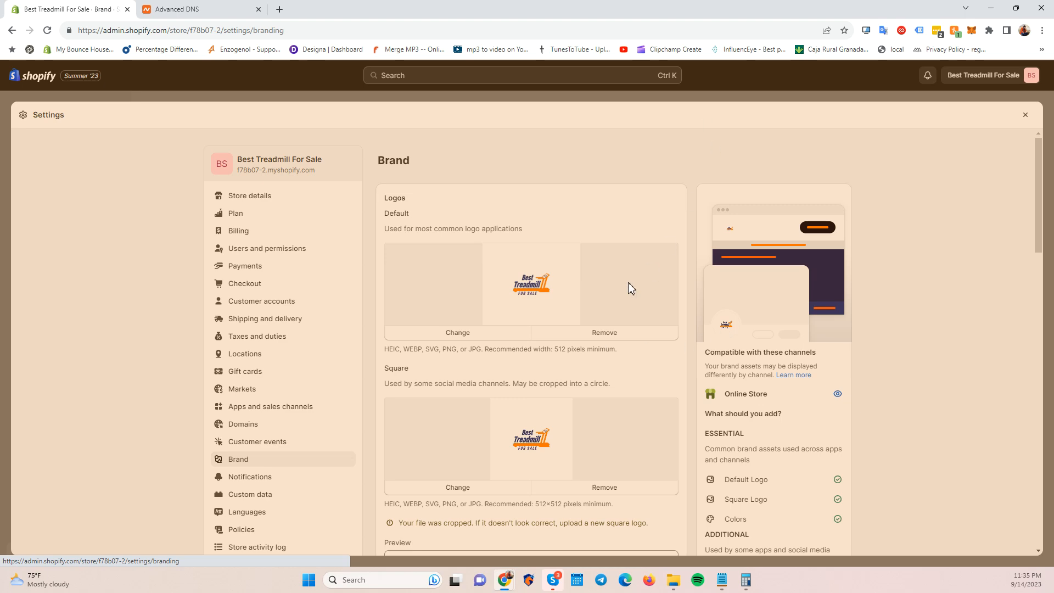
scroll(625, 271, "down", 5)
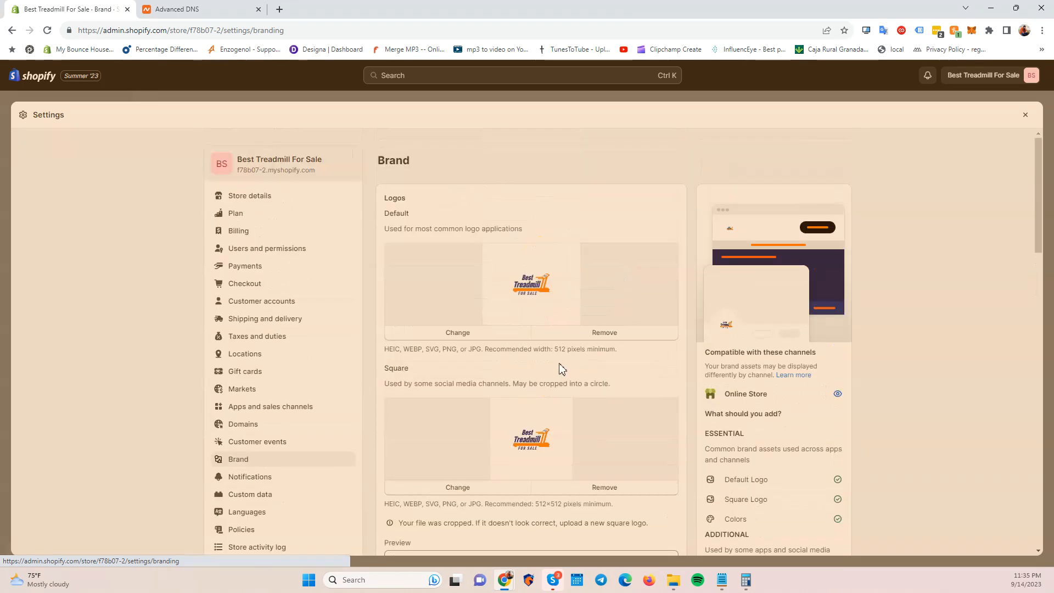
scroll(566, 445, "down", 3)
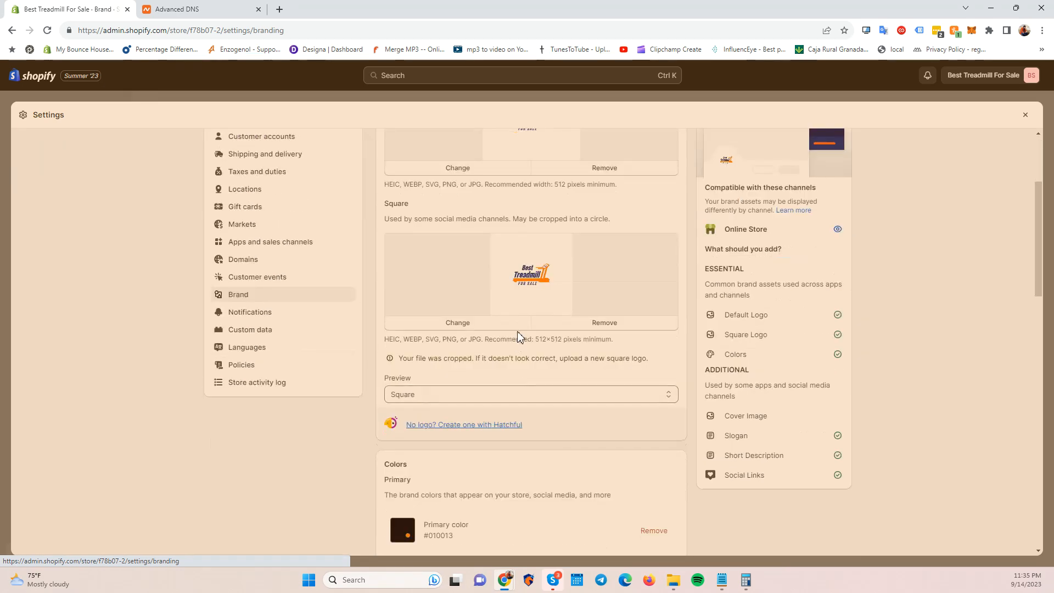
scroll(518, 336, "down", 3)
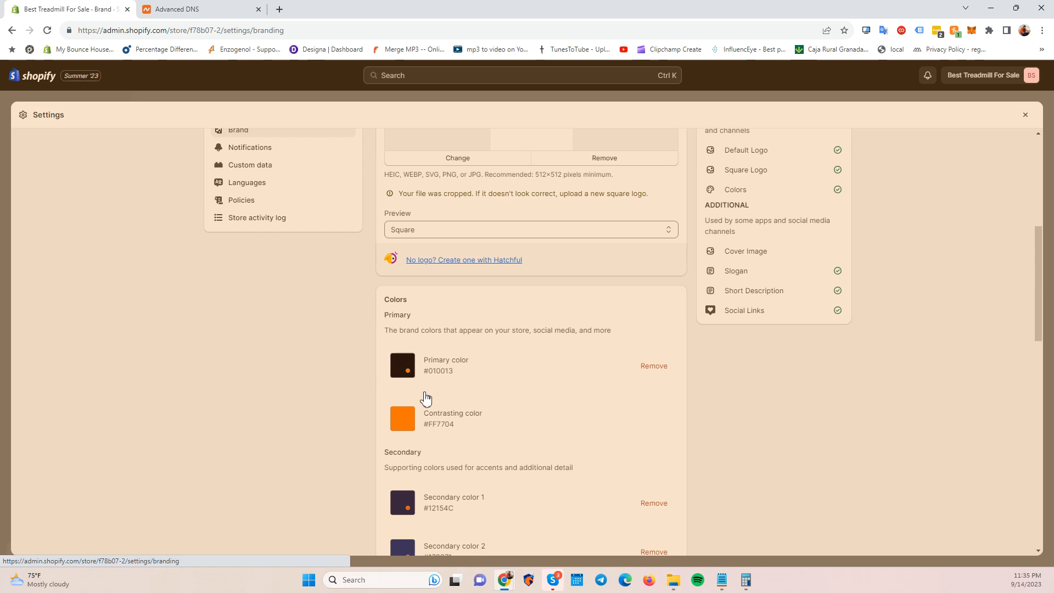
Compare the store's primary, secondary and contrasting brand colors with the Hex Codes For Color Palette note in Notepad.
left_click(722, 580)
left_click(716, 10)
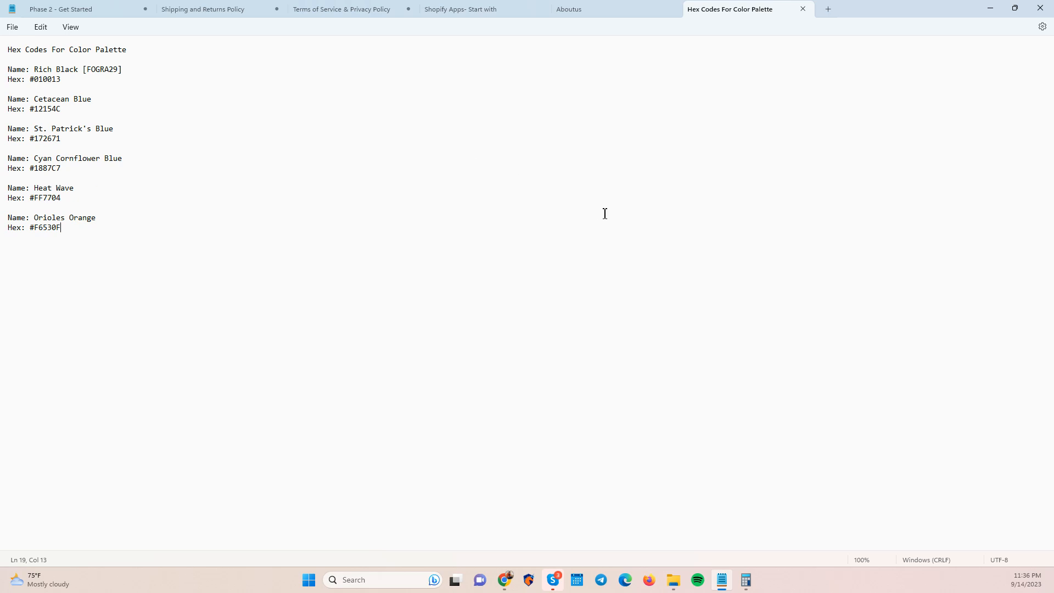
key("alt+Tab")
scroll(508, 359, "down", 1)
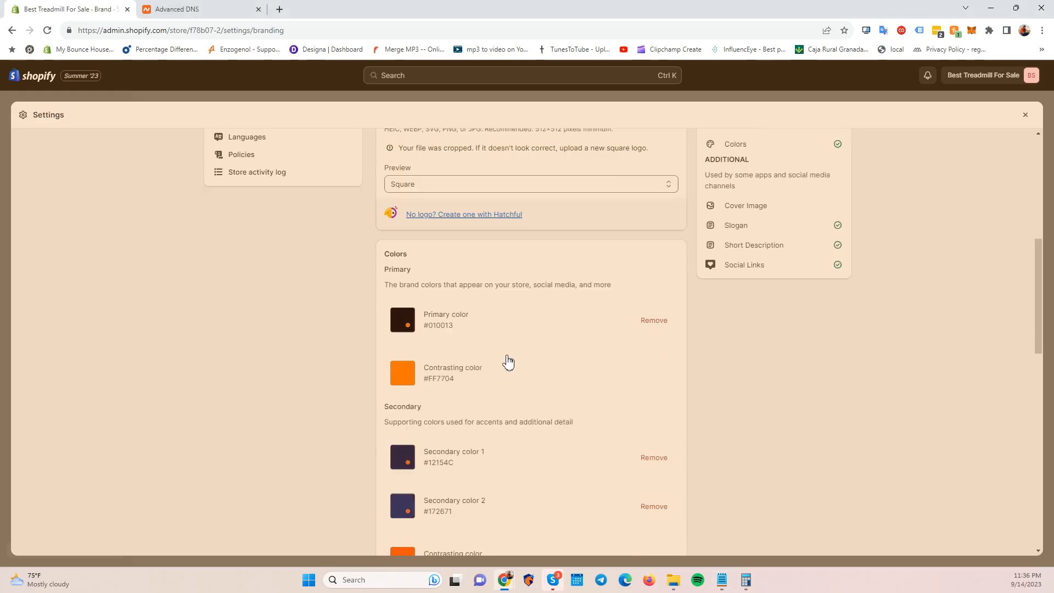
scroll(507, 360, "down", 1)
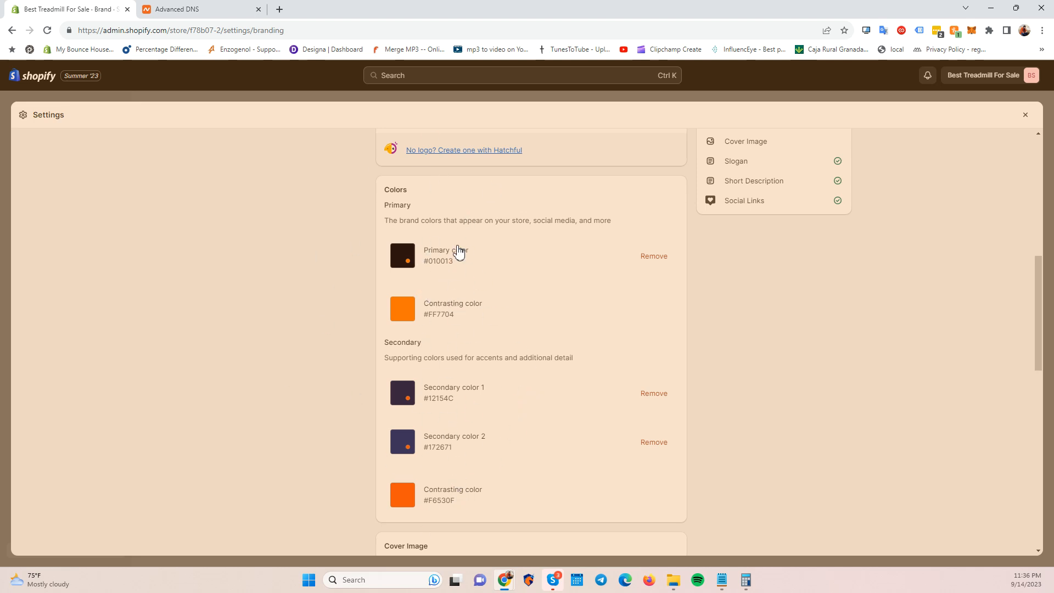
scroll(460, 476, "up", 3)
scroll(459, 471, "down", 2)
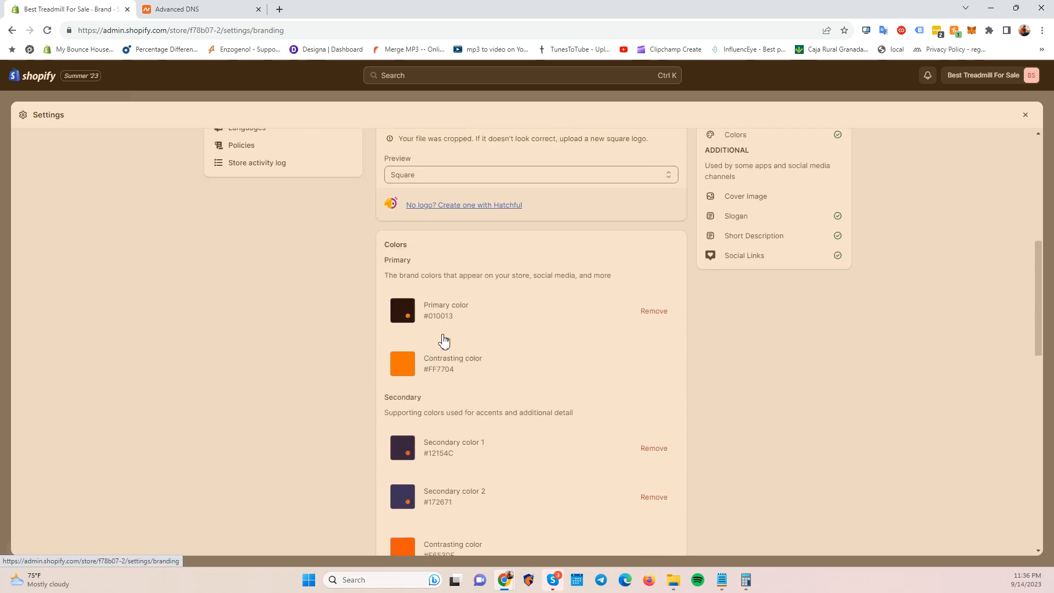
scroll(454, 373, "down", 3)
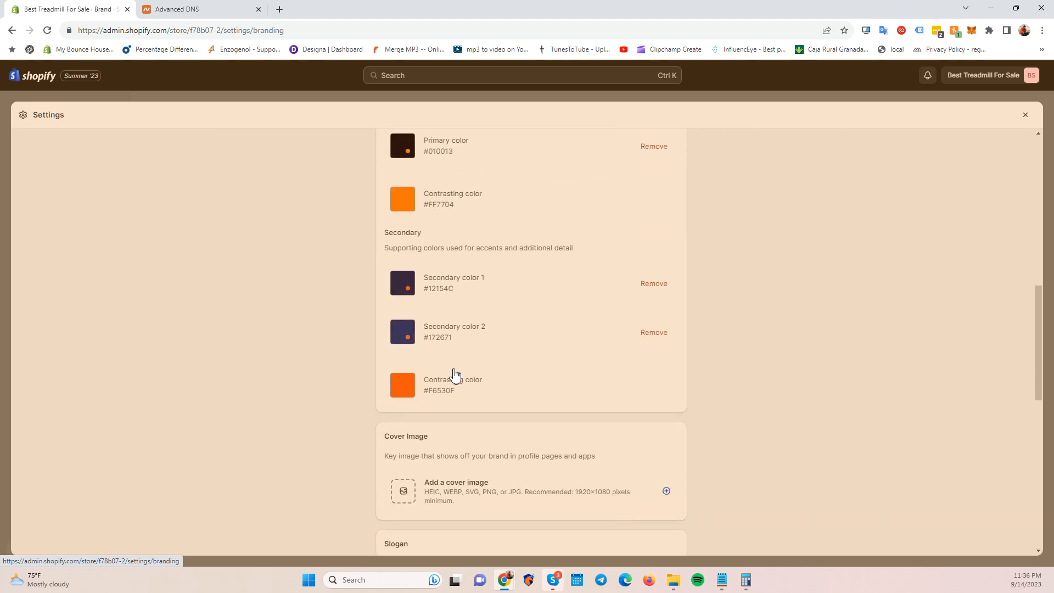
Examine the cover image, slogan and short description settings, comparing the description with the Aboutus note in Notepad.
scroll(454, 373, "down", 5)
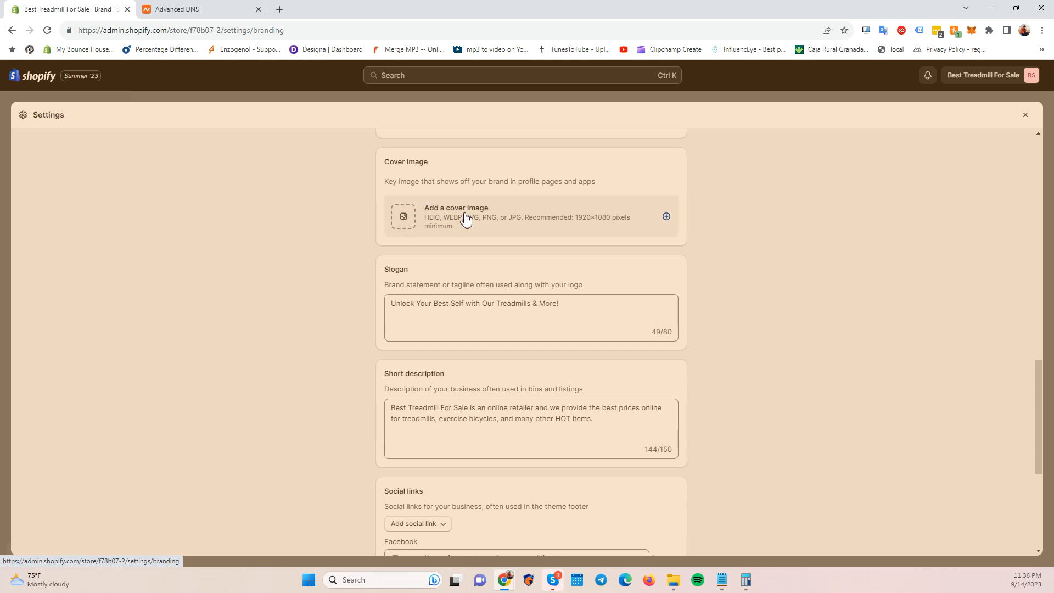
left_click(522, 317)
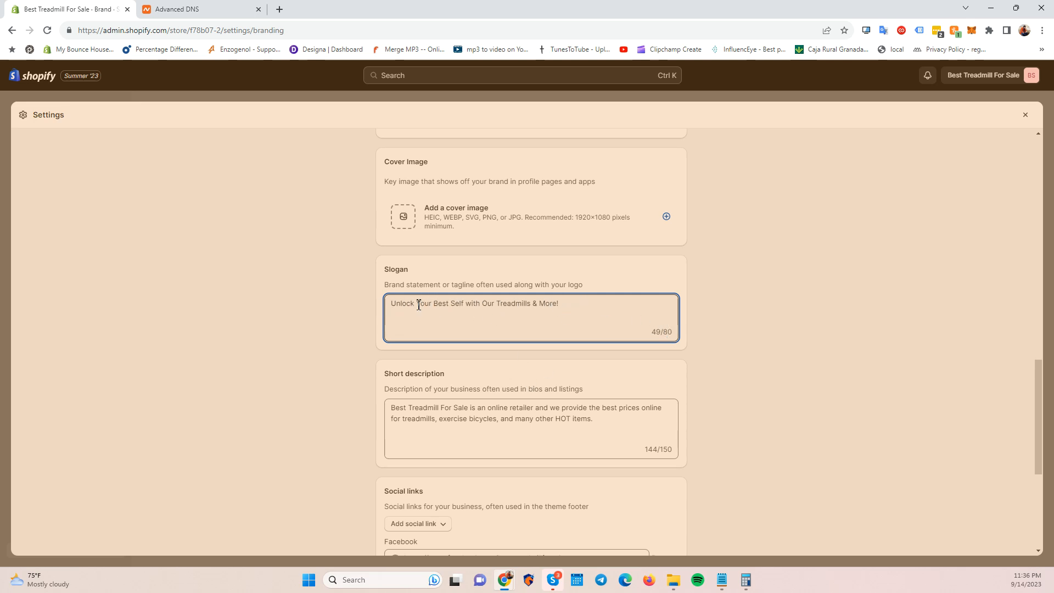
scroll(685, 407, "down", 2)
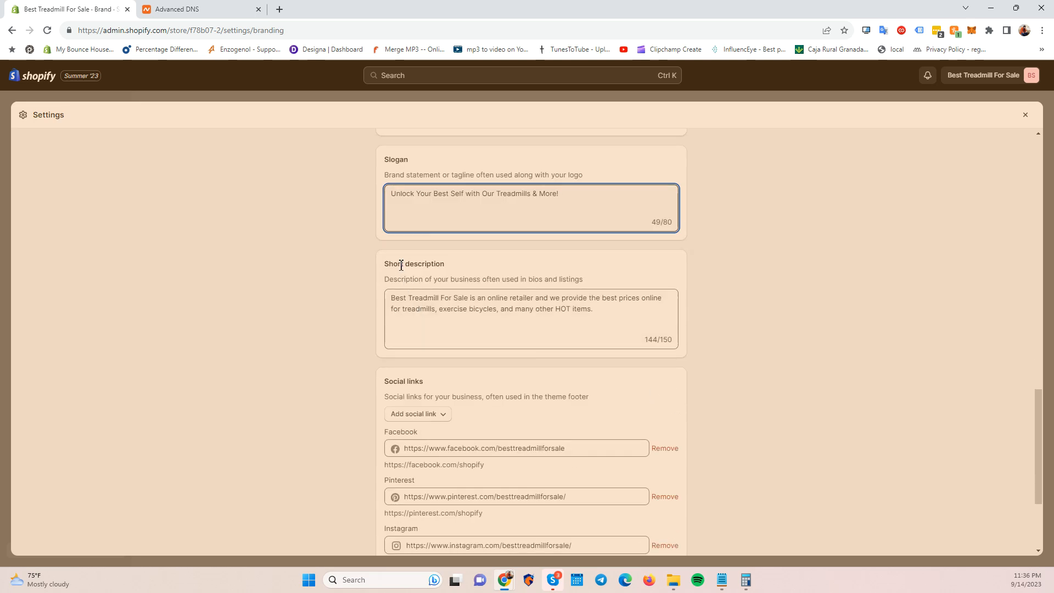
left_click(609, 313)
key("alt+Tab")
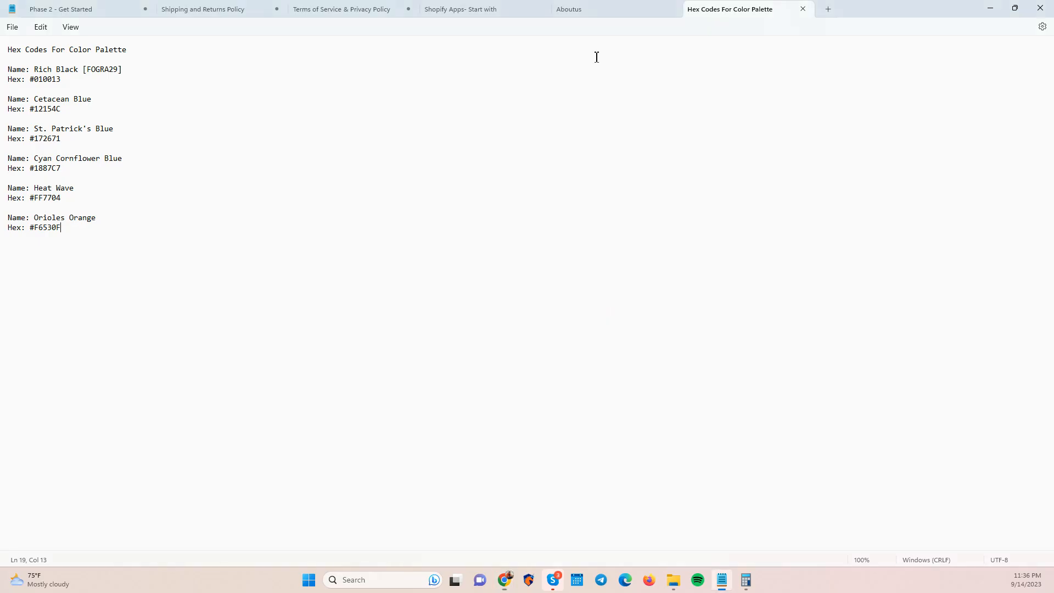
left_click(622, 7)
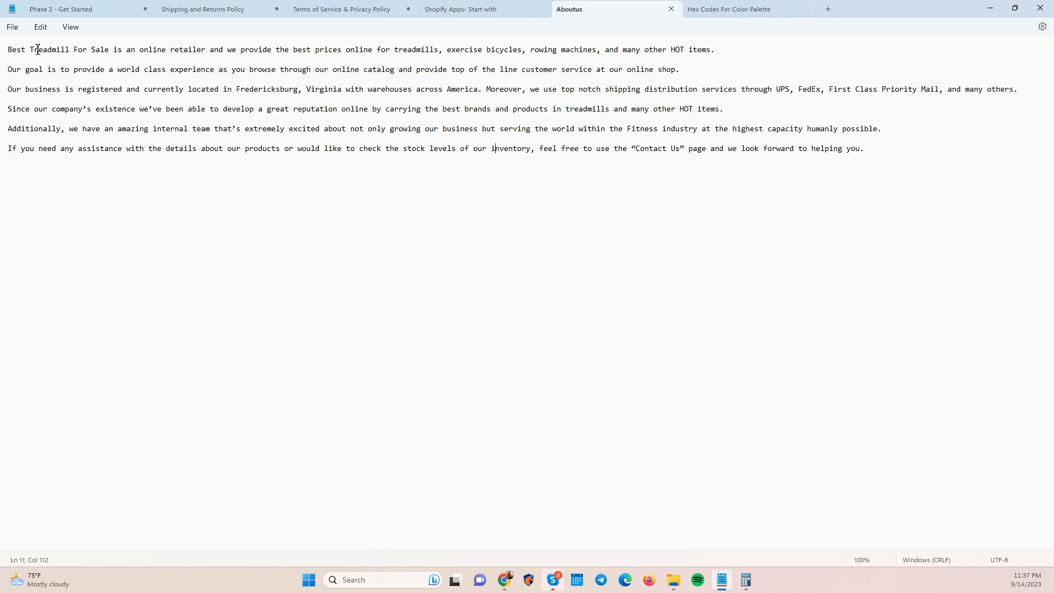
key("alt+Tab")
double_click(693, 337)
left_click(757, 374)
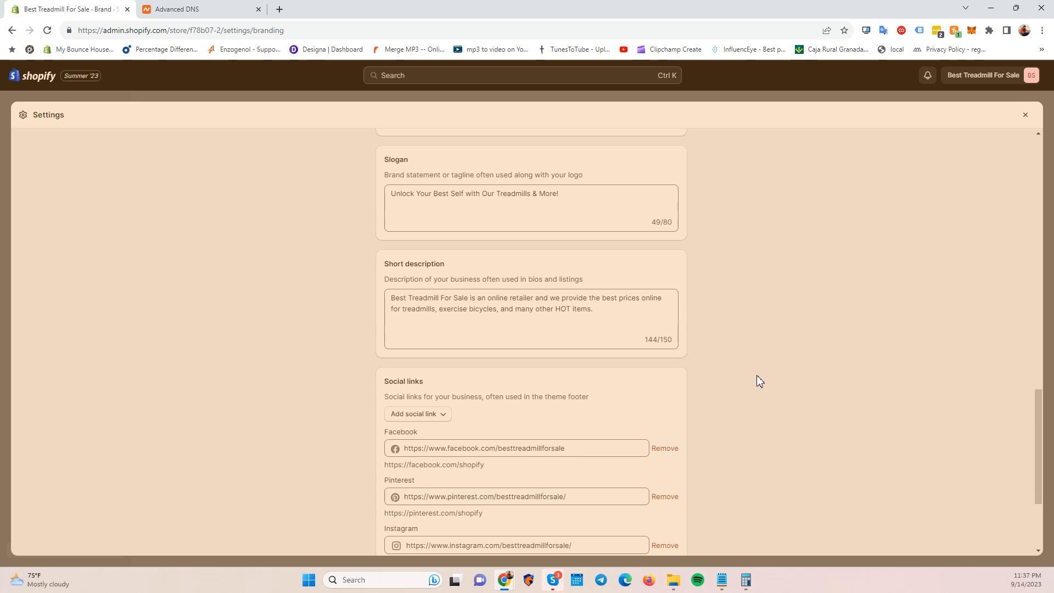
Review the store's social links and check which additional platforms can be added.
scroll(757, 374, "down", 3)
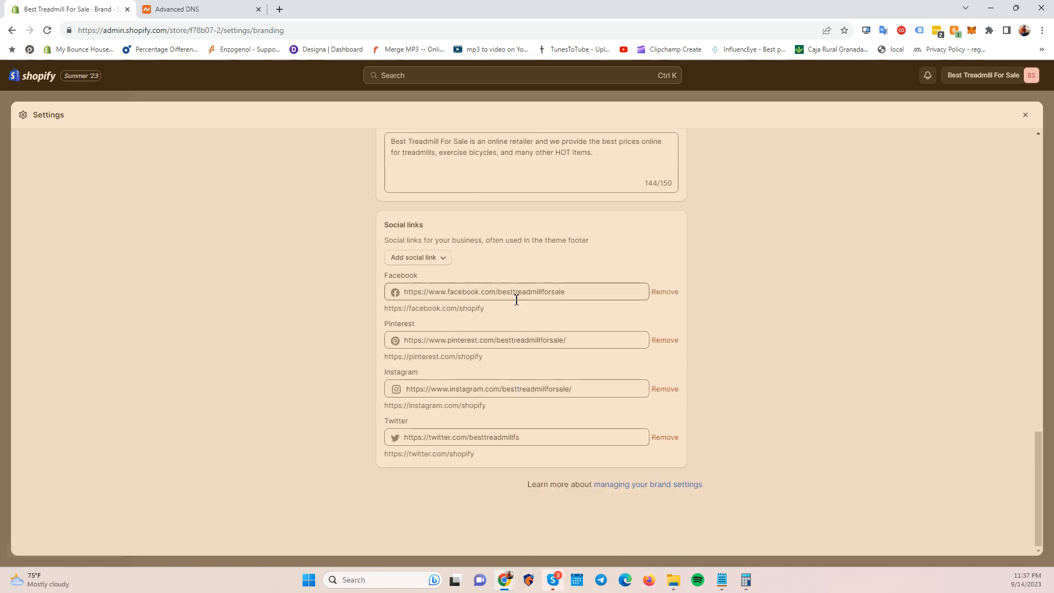
left_click(427, 258)
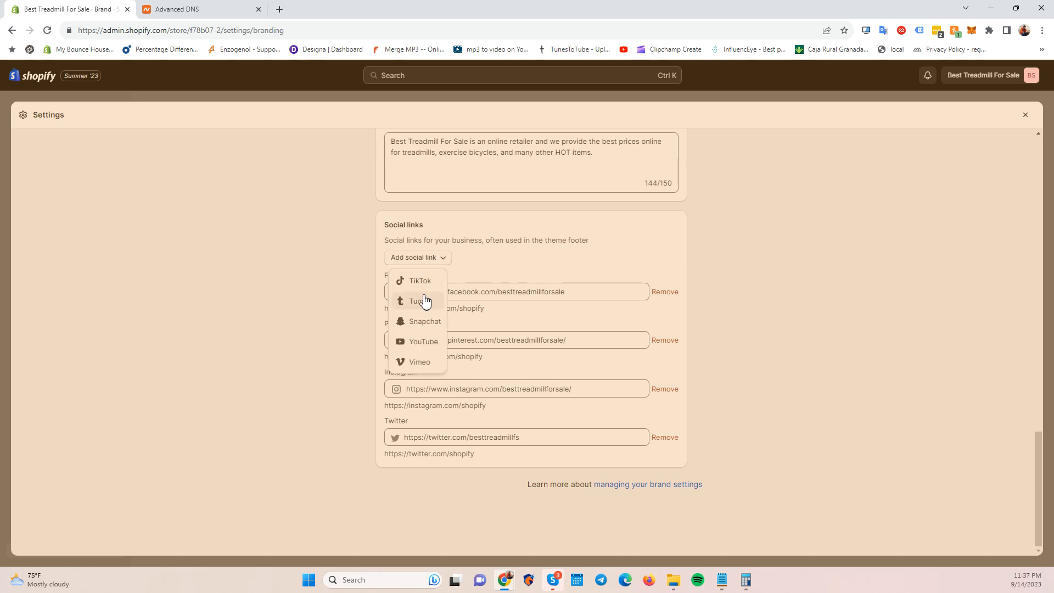
left_click(341, 341)
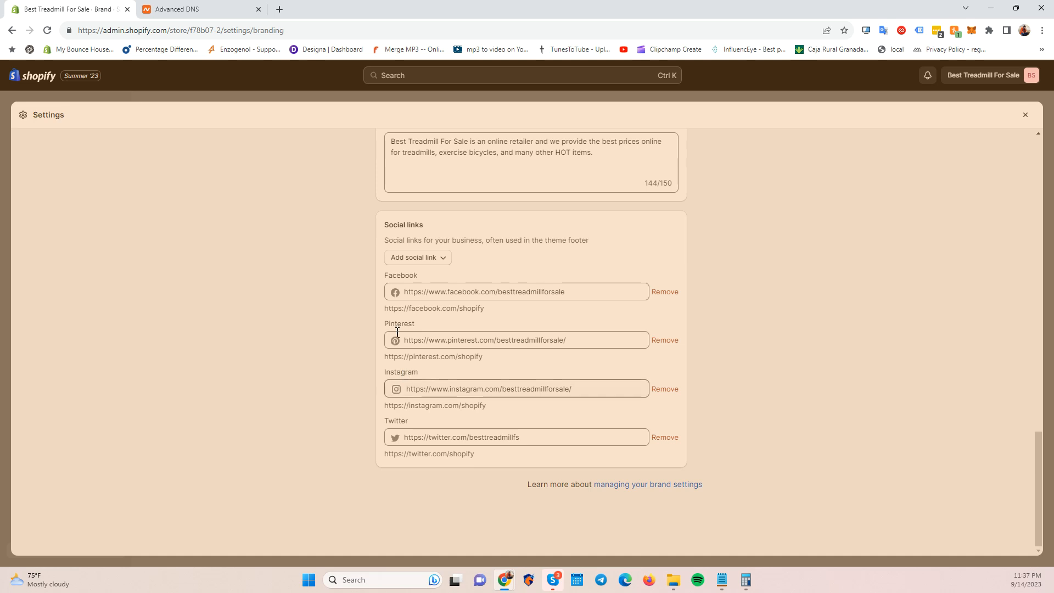
left_click(416, 257)
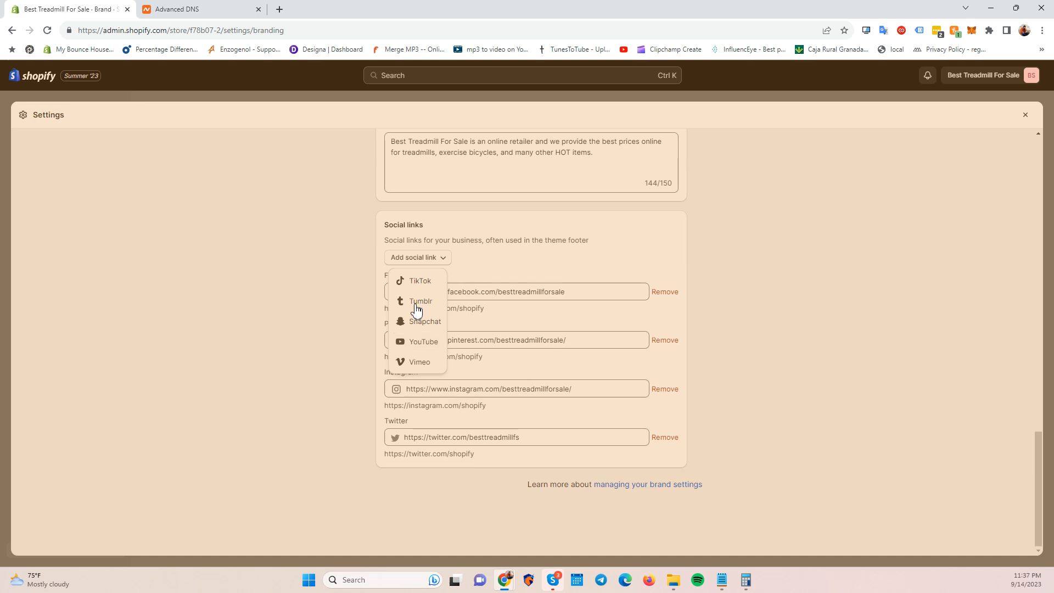
left_click(351, 320)
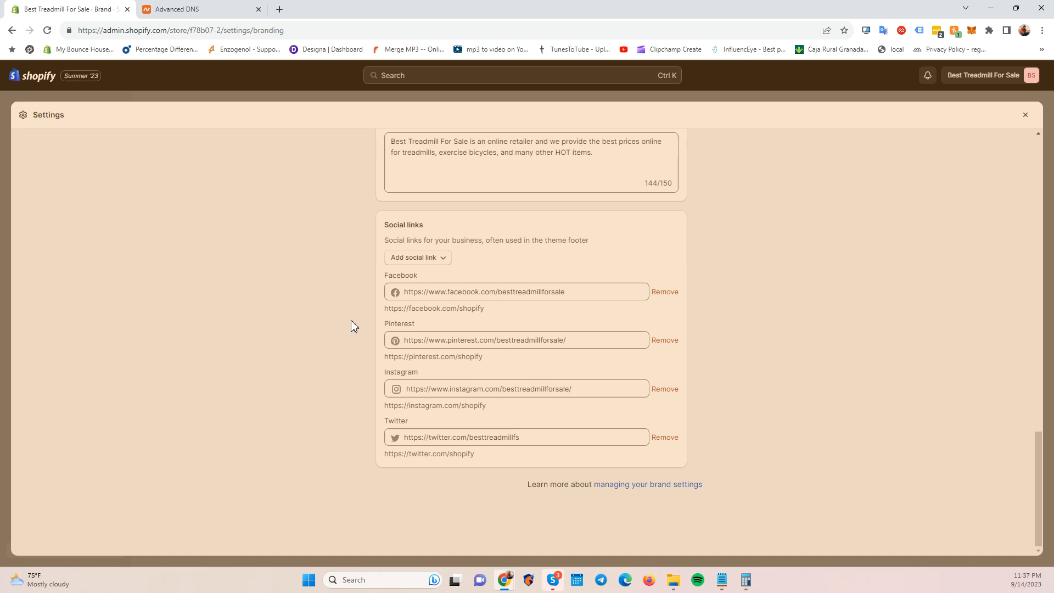
left_click(423, 259)
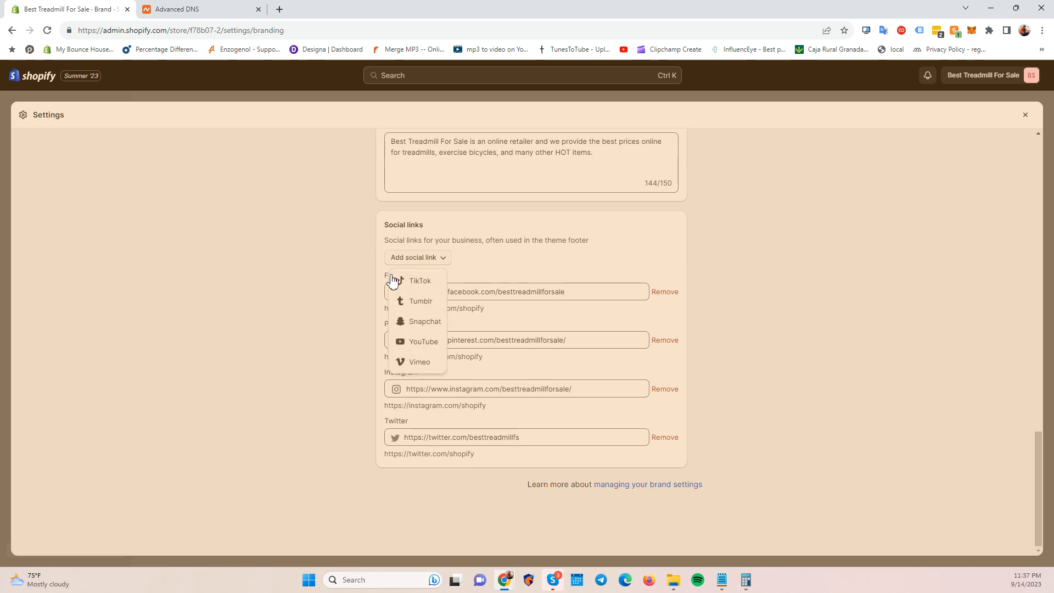
left_click(446, 317)
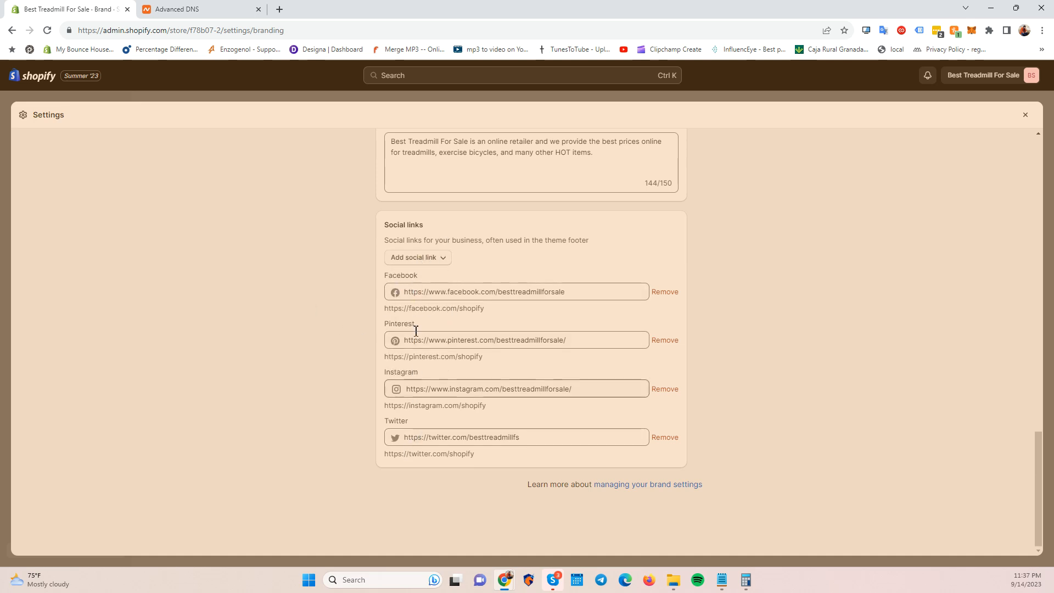
left_click(405, 260)
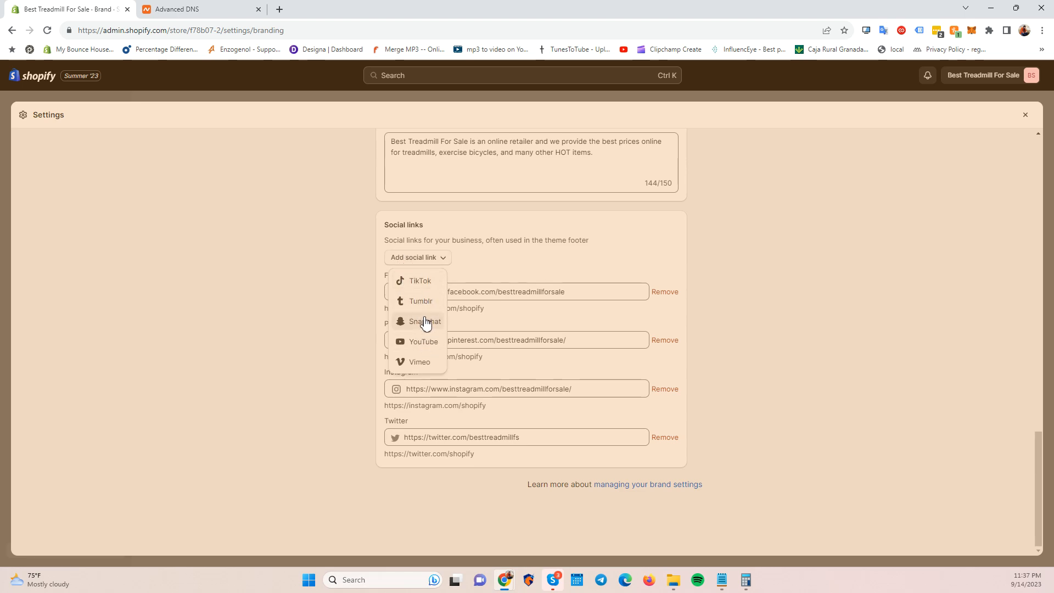
left_click(302, 336)
Go through the whole Brand page again, checking the preview, logos, colors, description and social links.
scroll(443, 338, "up", 5)
scroll(443, 338, "up", 15)
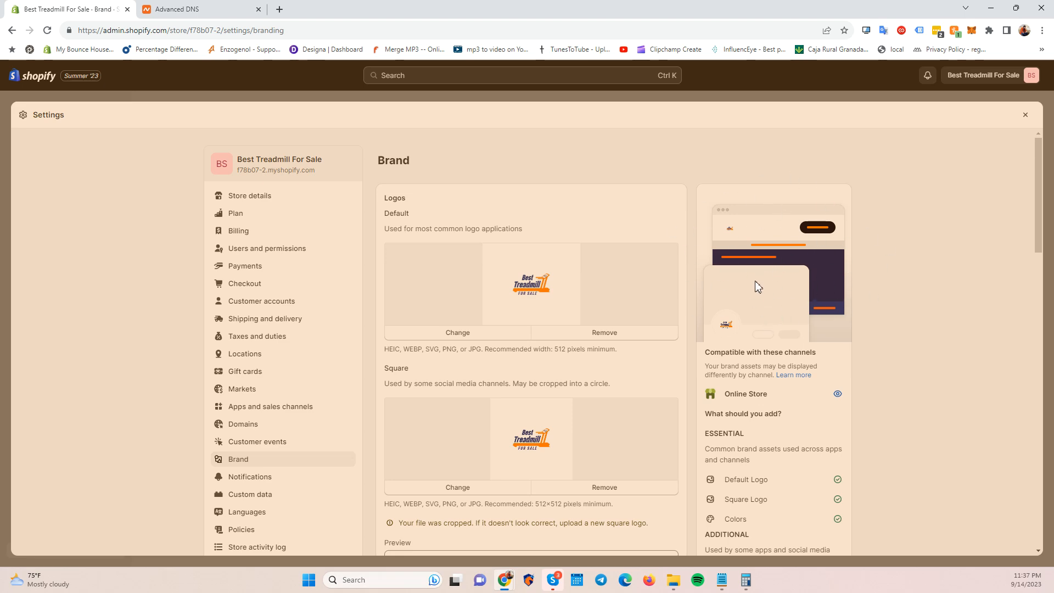
scroll(659, 369, "down", 7)
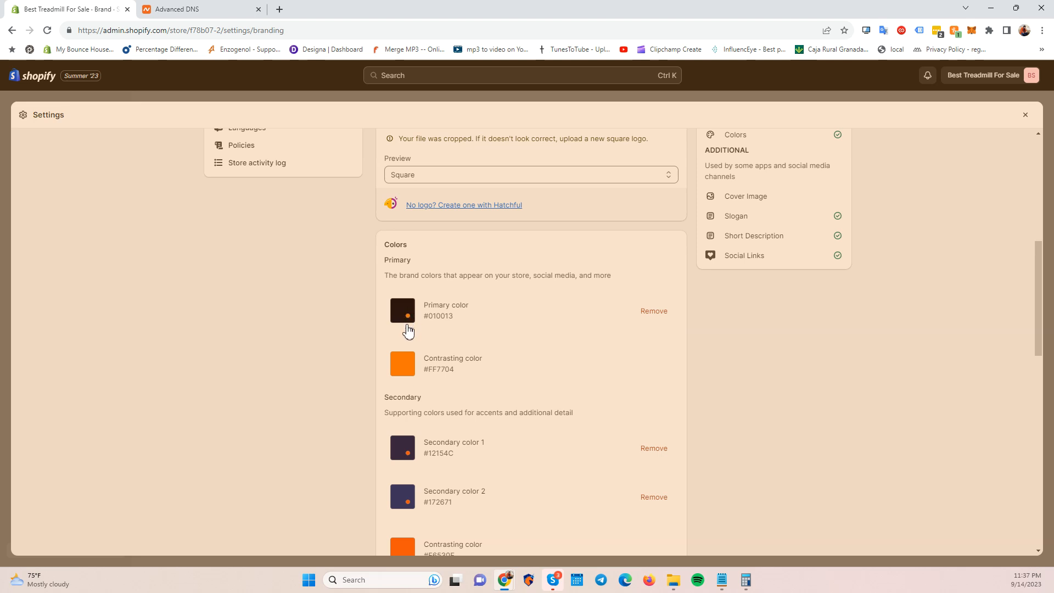
scroll(410, 326, "down", 2)
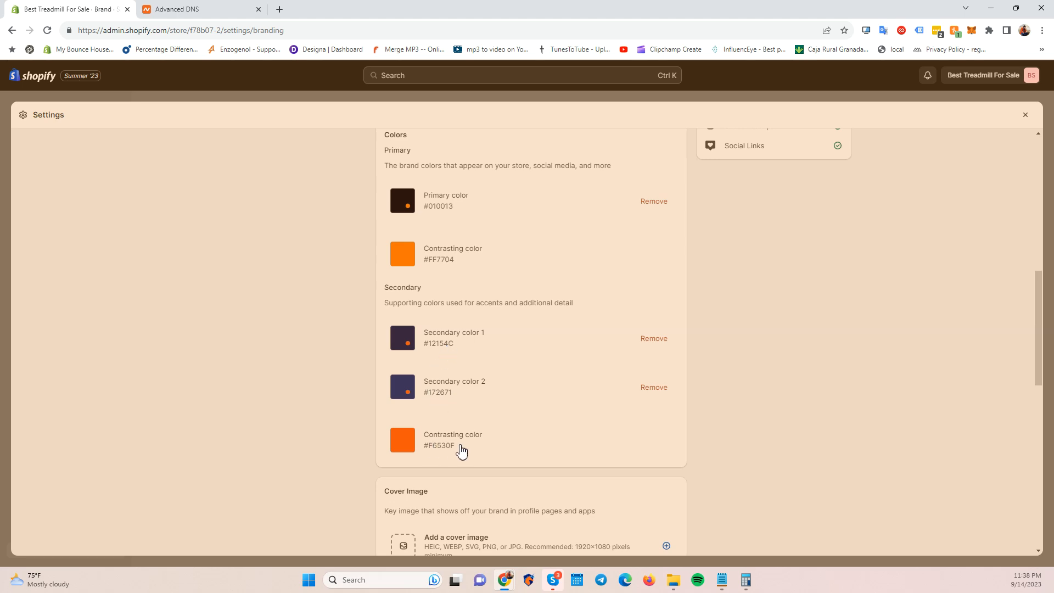
scroll(505, 387, "up", 4)
scroll(505, 388, "up", 2)
scroll(487, 497, "down", 5)
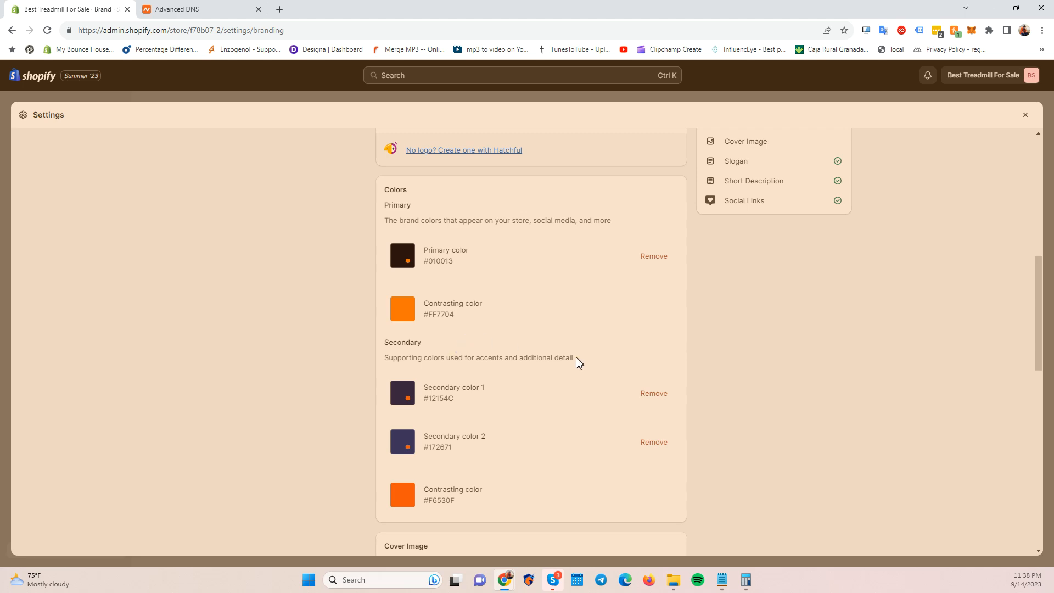
scroll(701, 401, "up", 8)
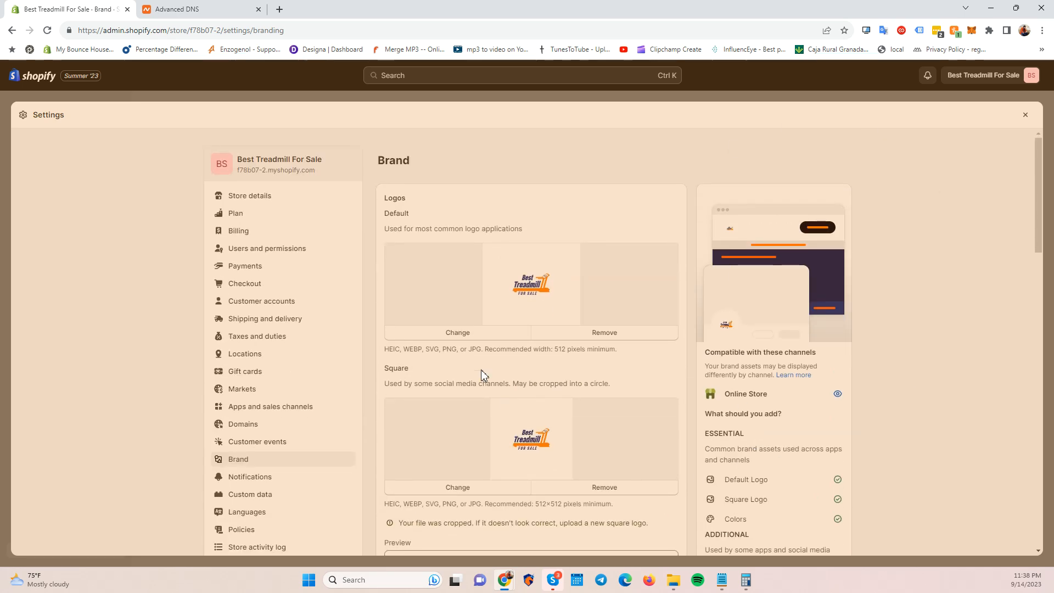
scroll(483, 397, "down", 10)
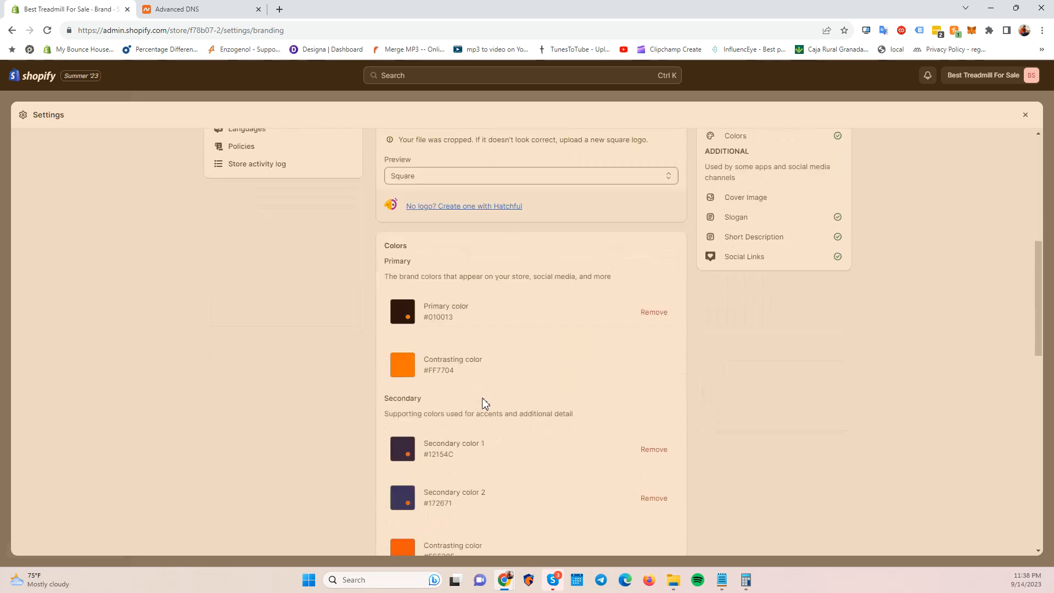
scroll(485, 399, "down", 4)
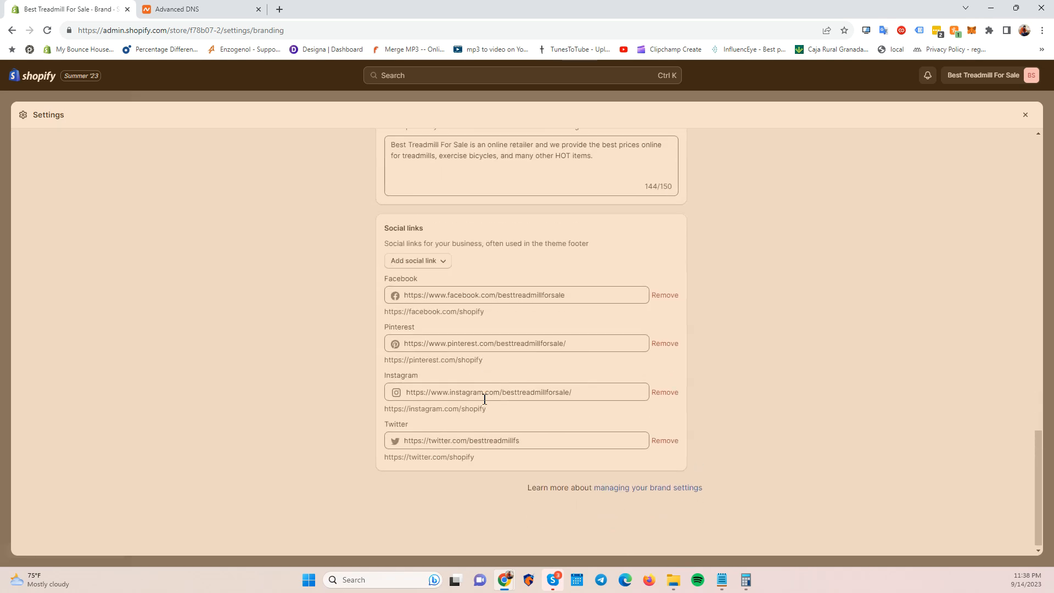
scroll(484, 399, "up", 15)
scroll(485, 399, "up", 4)
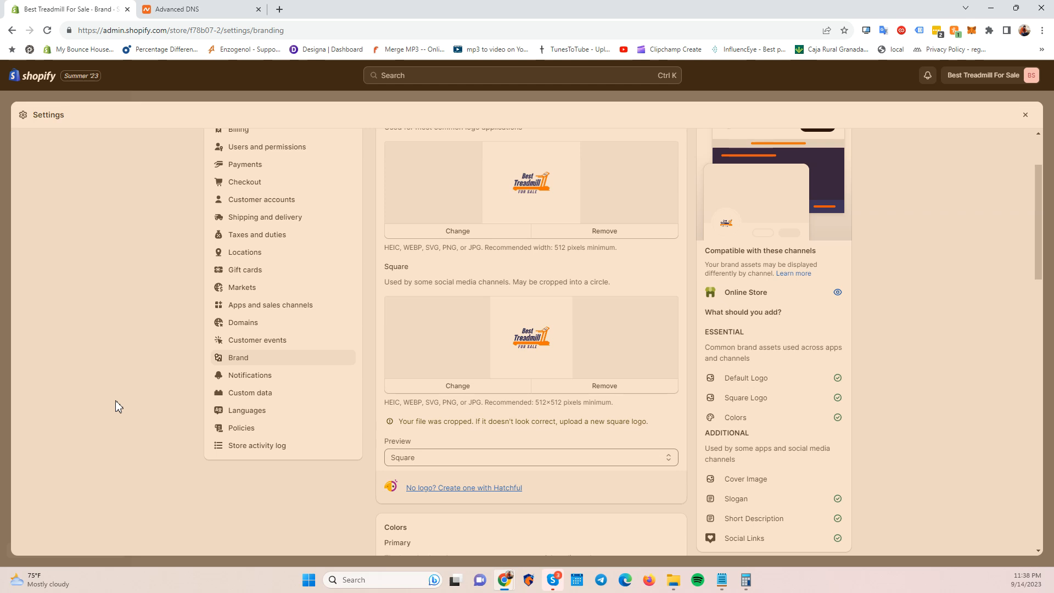
Open the store's Policies settings and look over the return policy section.
left_click(274, 431)
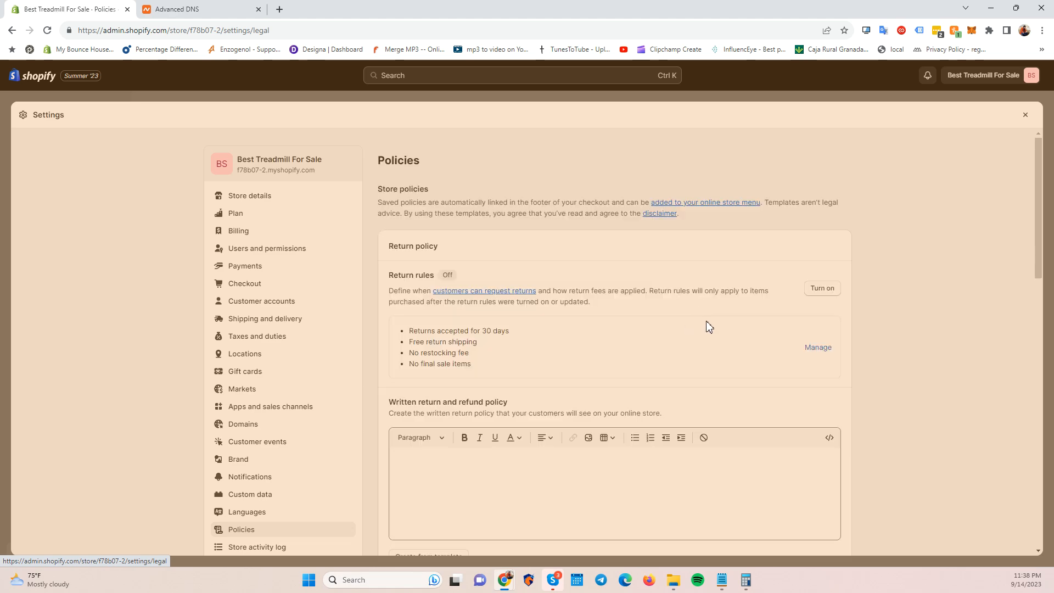
scroll(883, 394, "down", 4)
scroll(883, 393, "up", 2)
scroll(883, 391, "up", 2)
Copy the whole Shipping and Returns Policy text from Notepad into the store's written return and refund policy.
left_click(696, 468)
key("alt+Tab")
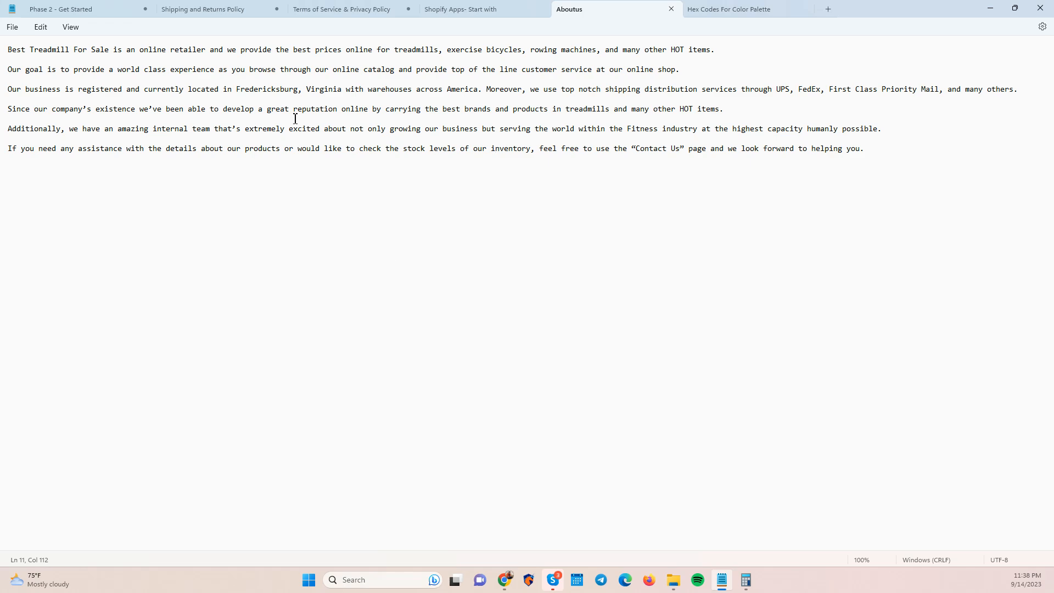
left_click(224, 10)
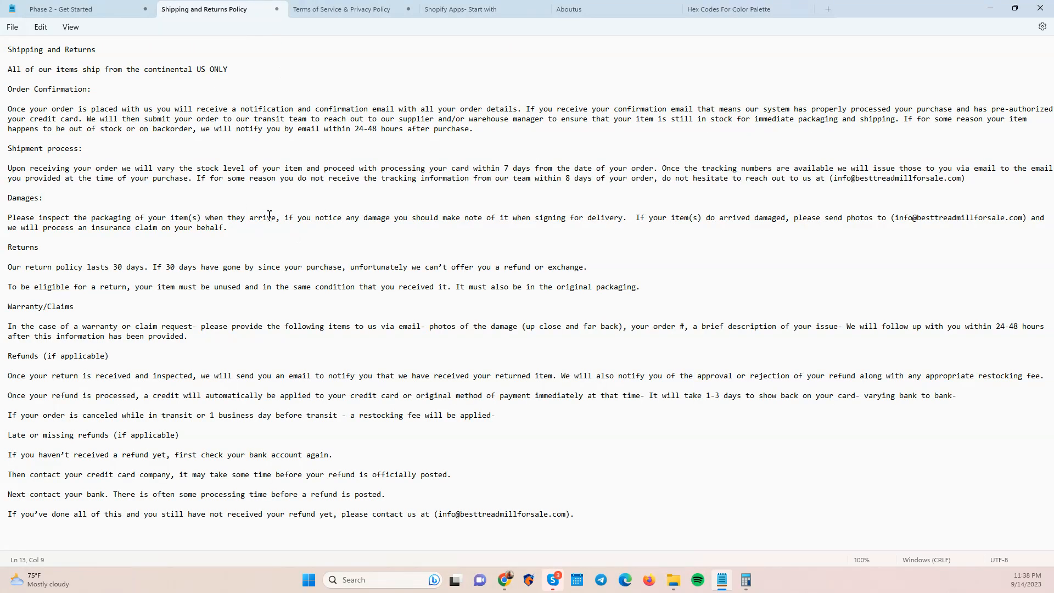
key("ctrl+a")
key("ctrl+c")
key("alt+Tab")
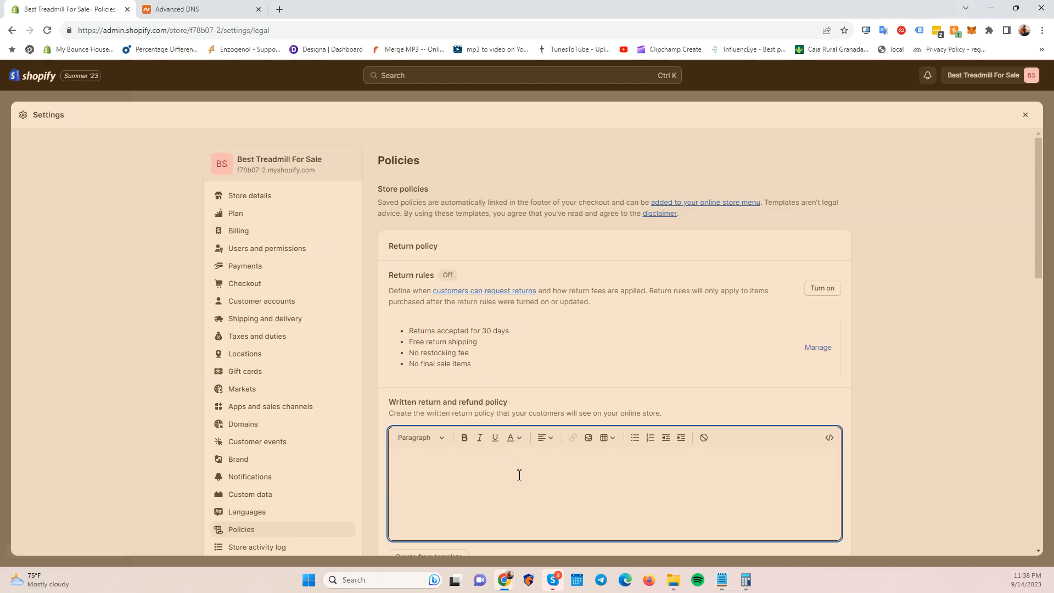
key("ctrl+v")
Remove the parentheses around the contact e-mail in the return policy's Shipment process and Damages sections.
scroll(862, 429, "down", 4)
scroll(595, 348, "up", 10)
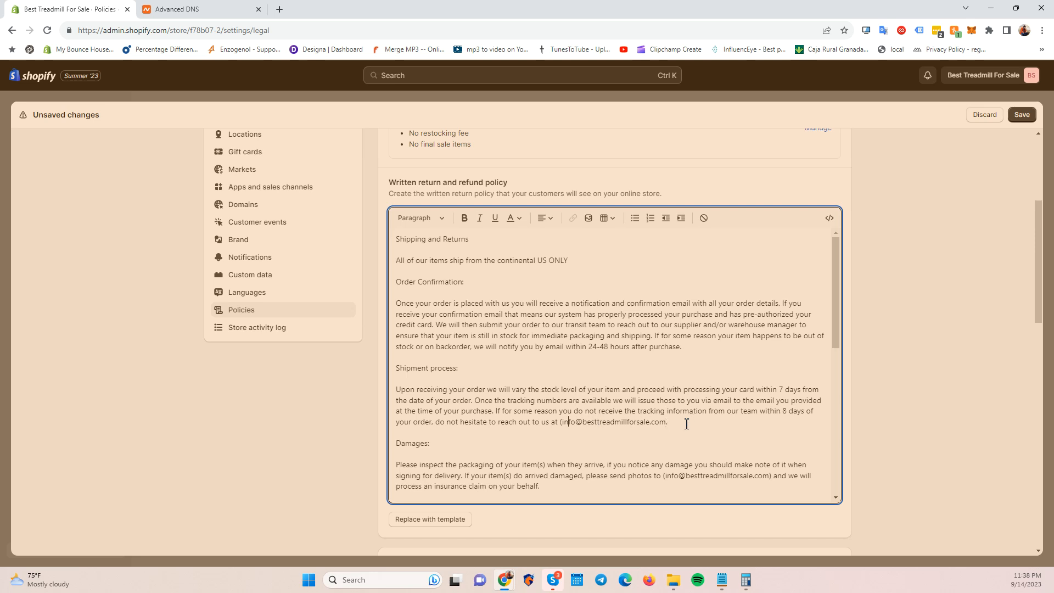
key("BackSpace")
key("BackSpace")
scroll(687, 423, "down", 3)
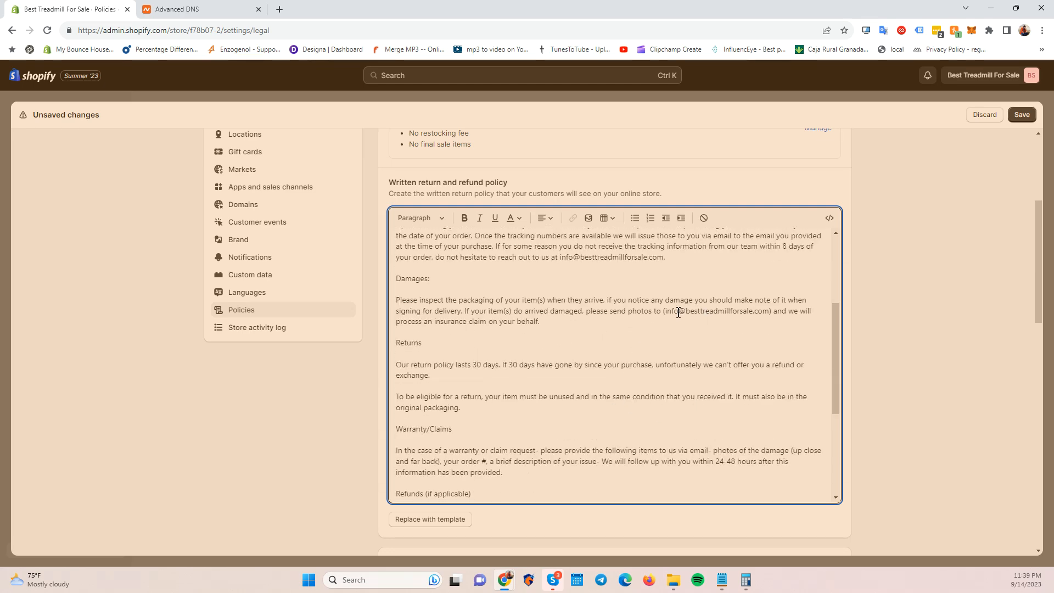
left_click(665, 311)
key("BackSpace")
key("BackSpace")
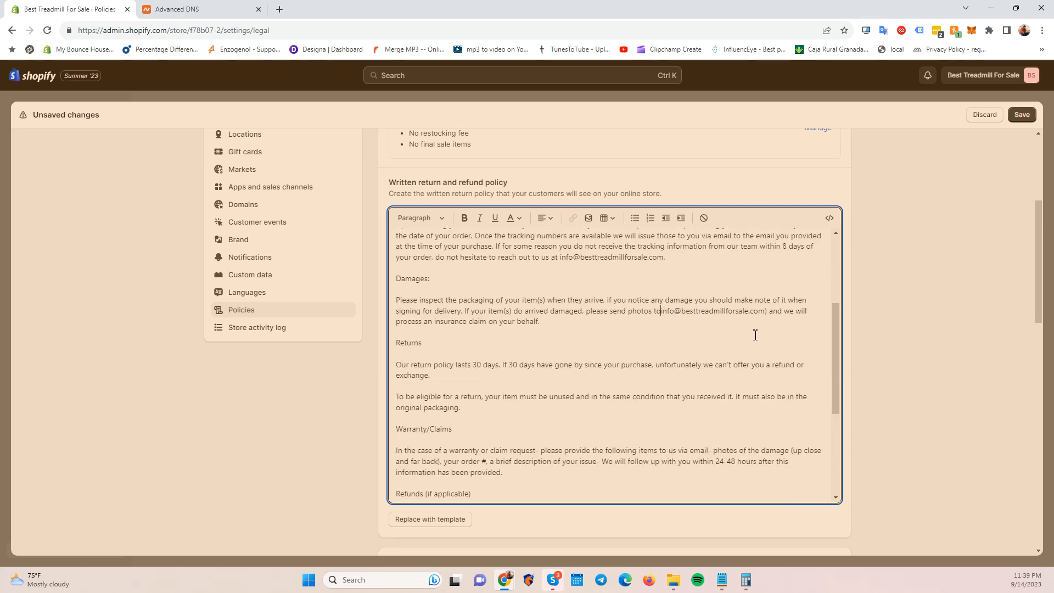
left_click(768, 312)
key("BackSpace")
key("alt+Tab")
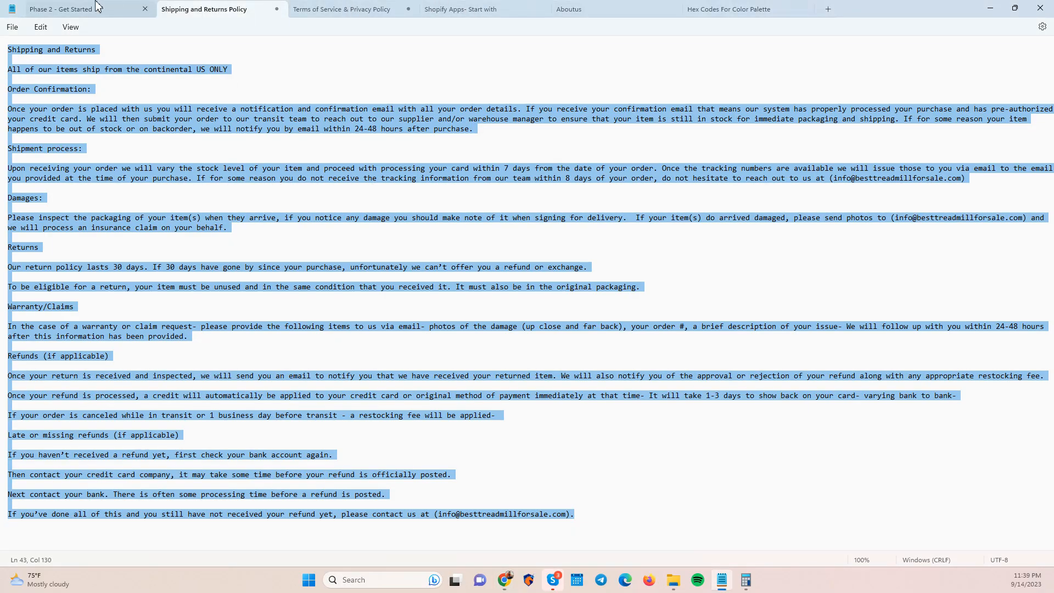
key("alt+Tab")
scroll(636, 386, "down", 4)
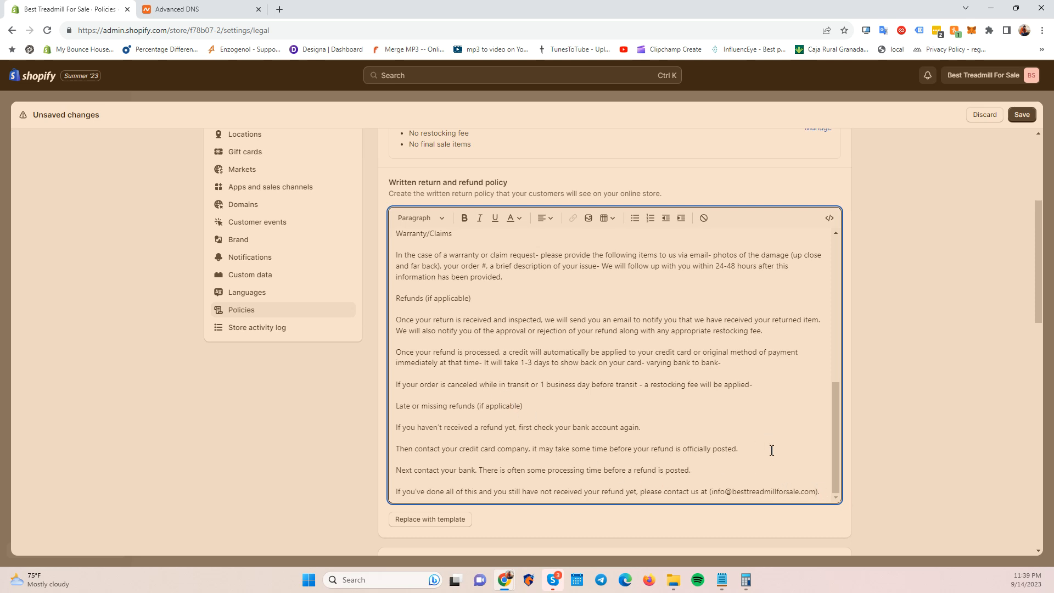
key("BackSpace")
type("m")
scroll(755, 441, "up", 15)
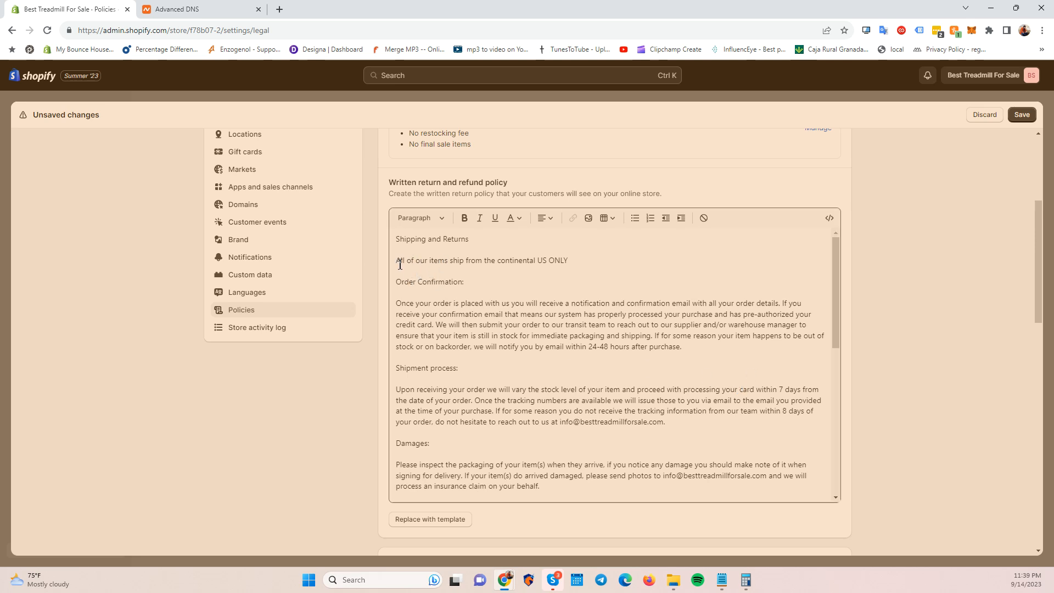
Read through the pasted return and refund policy from the shipping area to the late or missing refunds section.
left_click(586, 263)
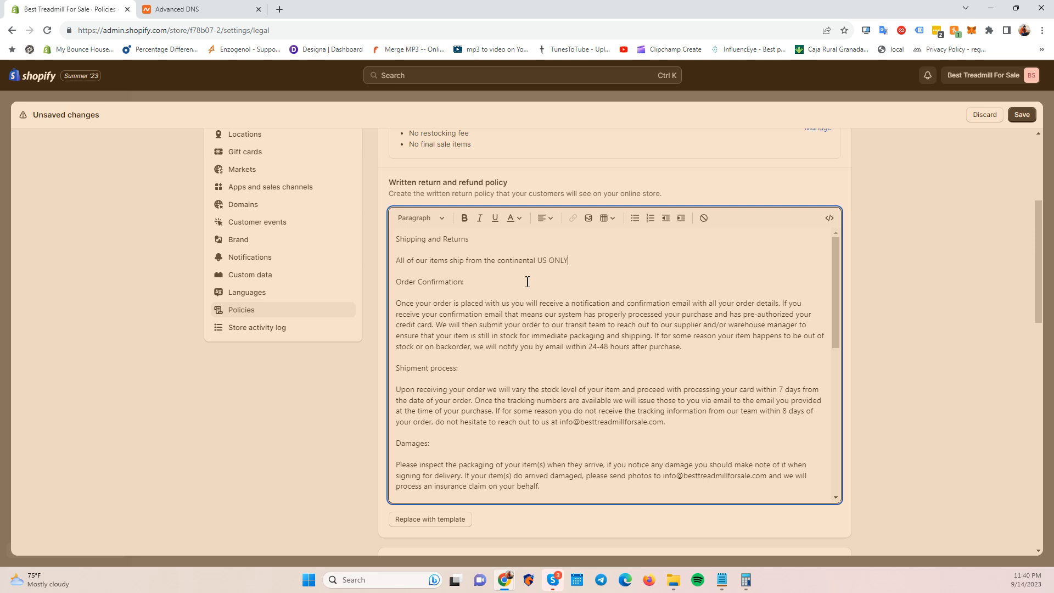
scroll(571, 343, "down", 1)
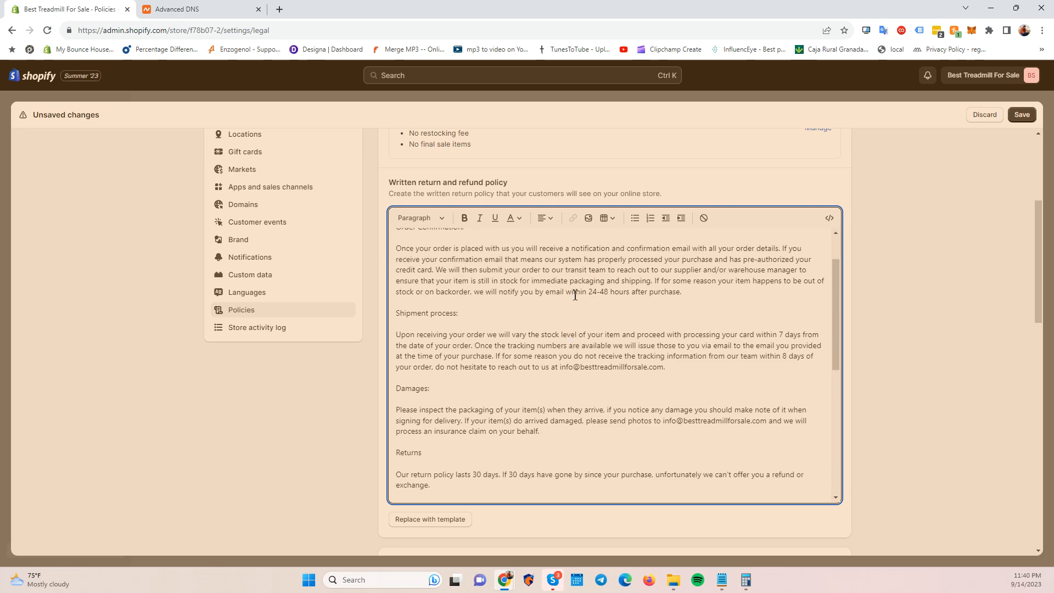
scroll(523, 340, "up", 1)
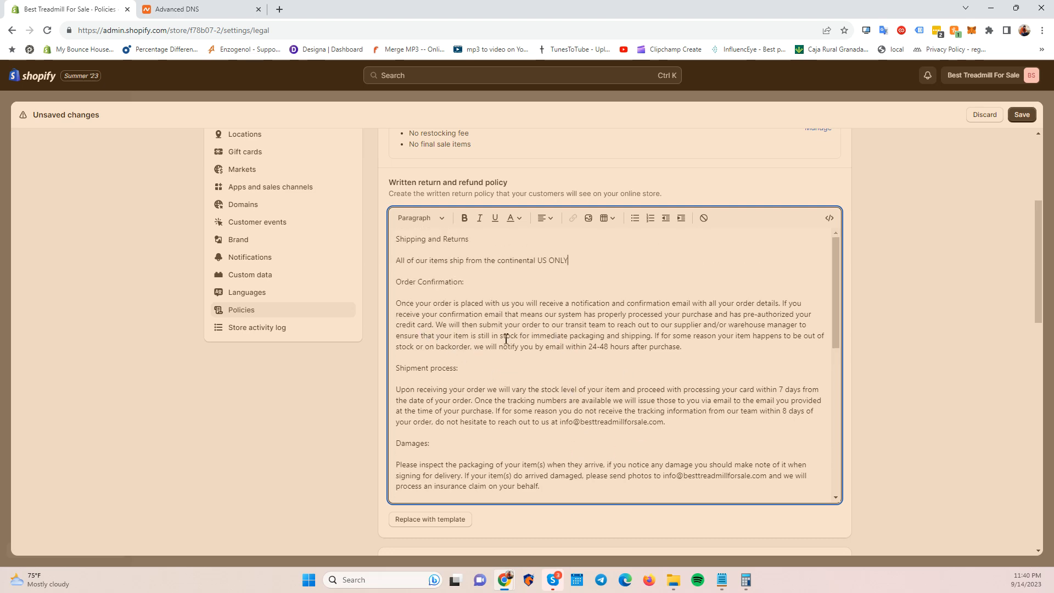
scroll(664, 343, "down", 2)
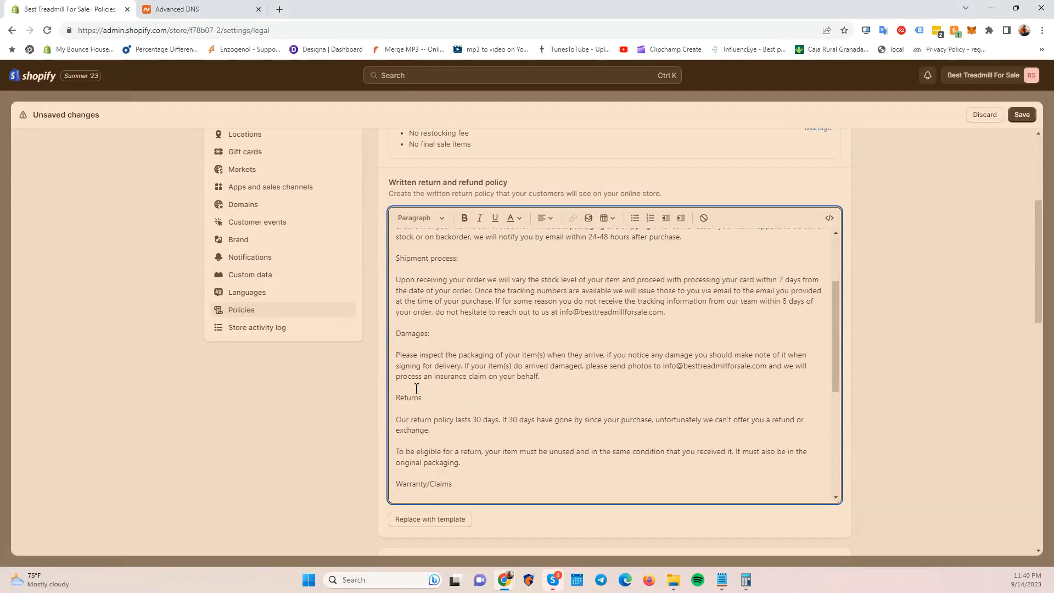
scroll(490, 434, "down", 3)
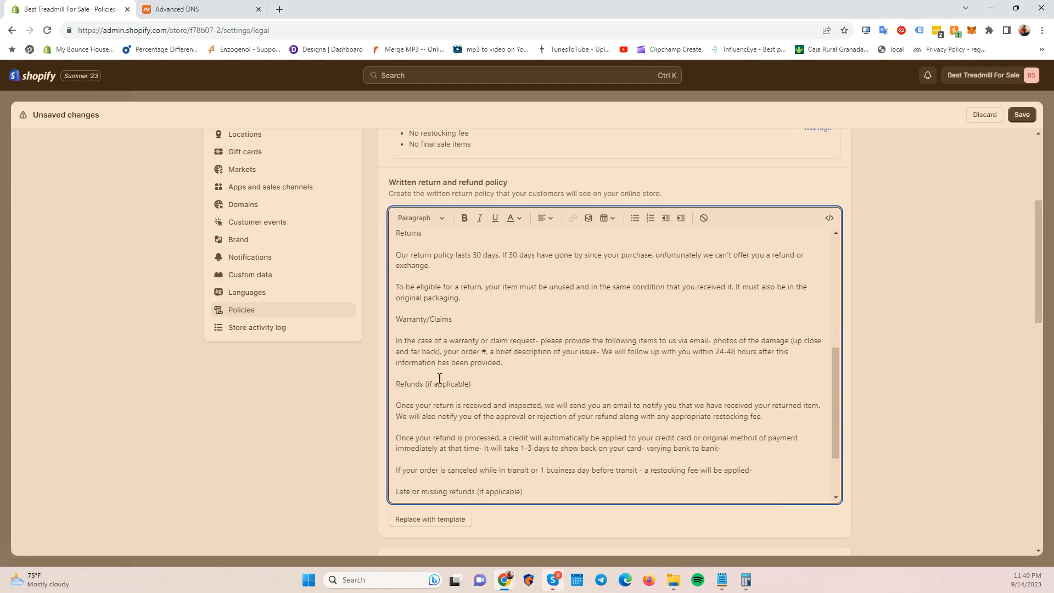
scroll(445, 340, "down", 2)
scroll(442, 403, "down", 2)
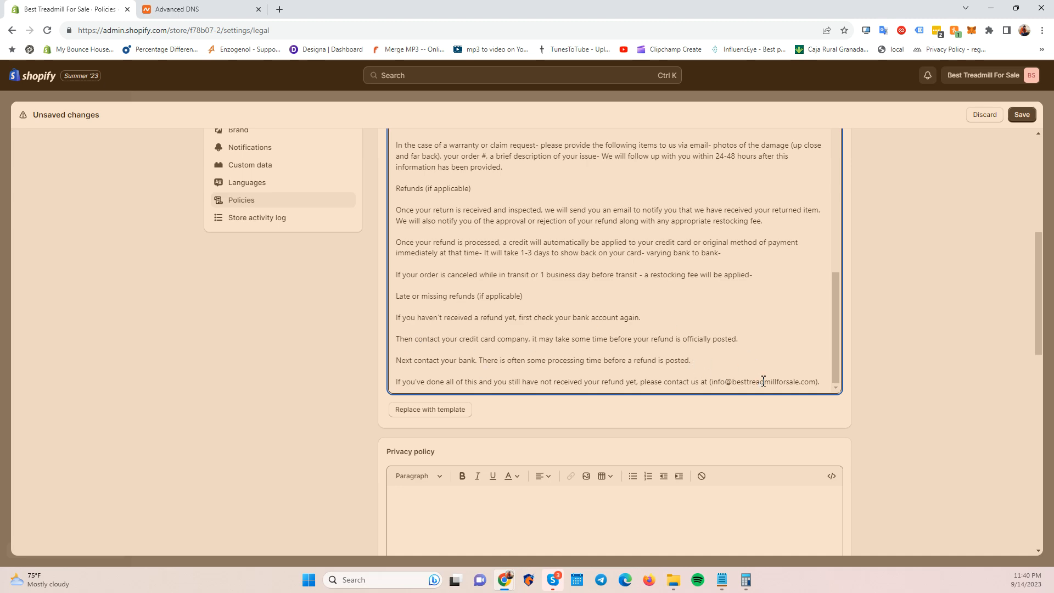
scroll(783, 387, "up", 4)
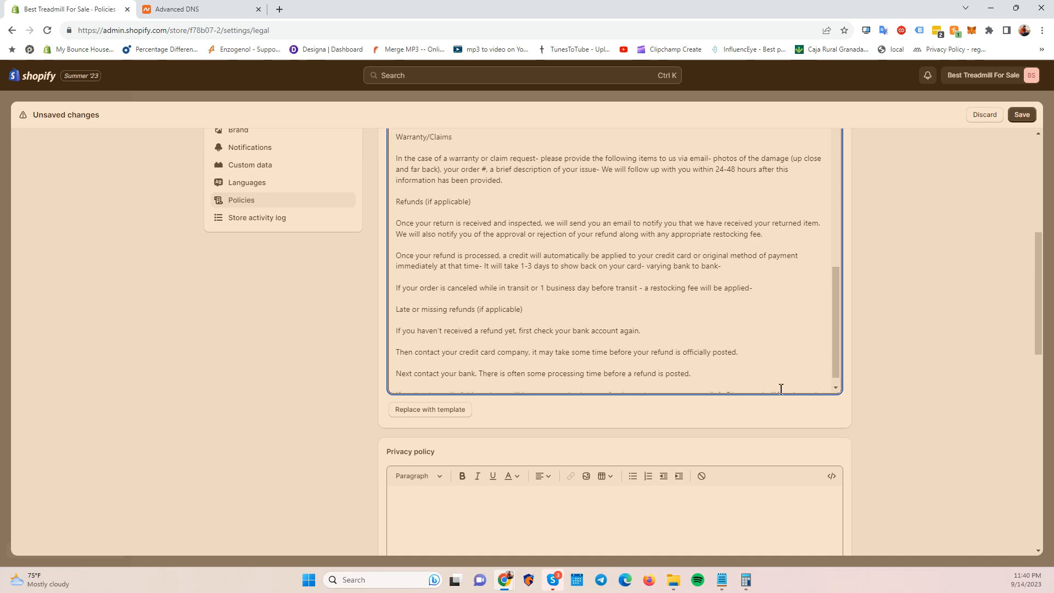
scroll(781, 388, "up", 3)
scroll(735, 382, "up", 3)
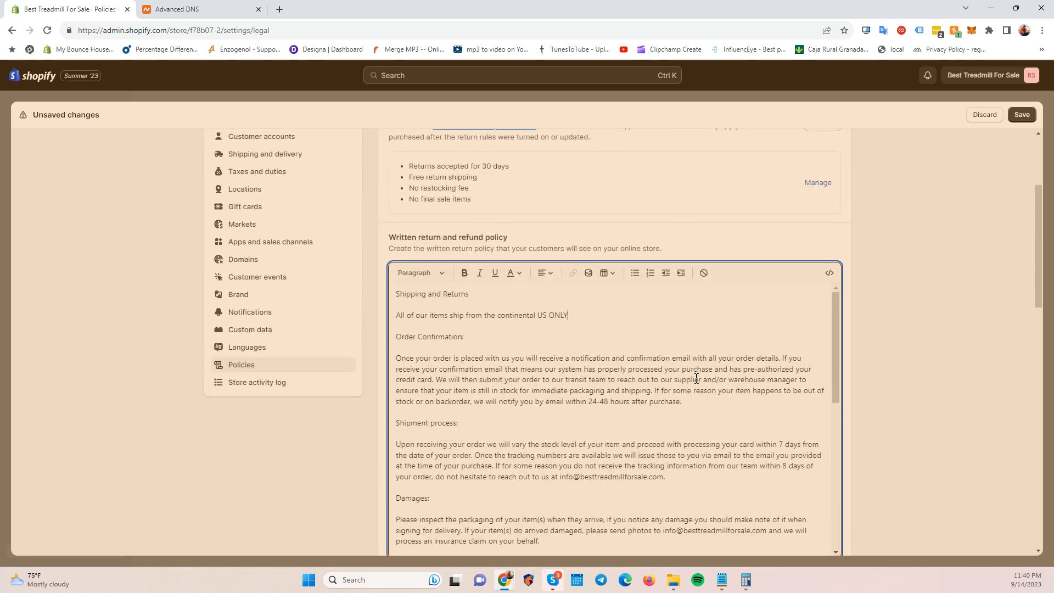
Copy the whole Terms of Service & Privacy Policy text from Notepad into the store's privacy policy.
scroll(696, 378, "down", 6)
scroll(700, 379, "down", 5)
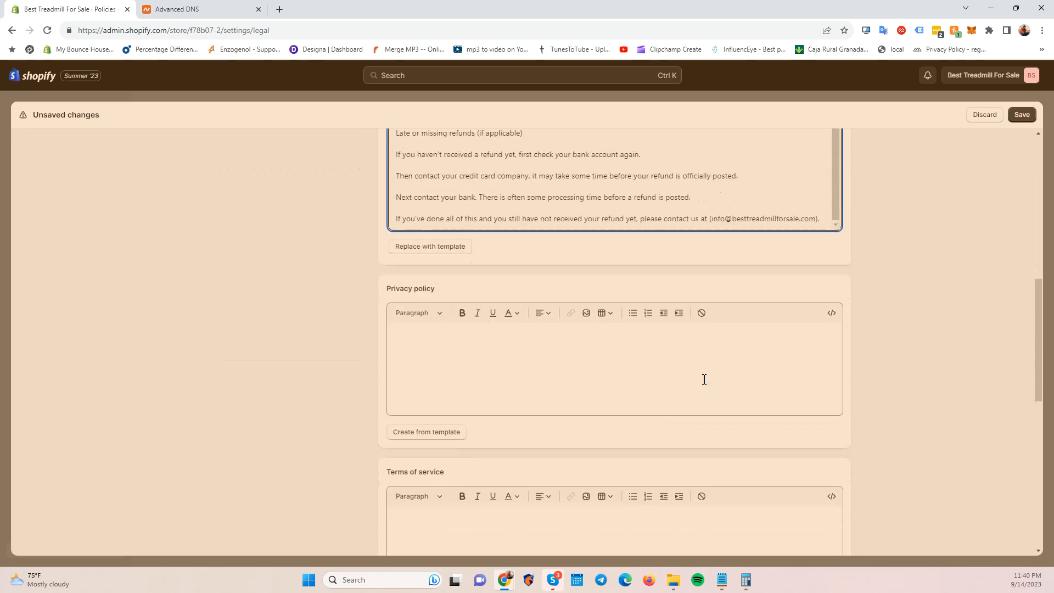
left_click(704, 379)
key("alt+Tab")
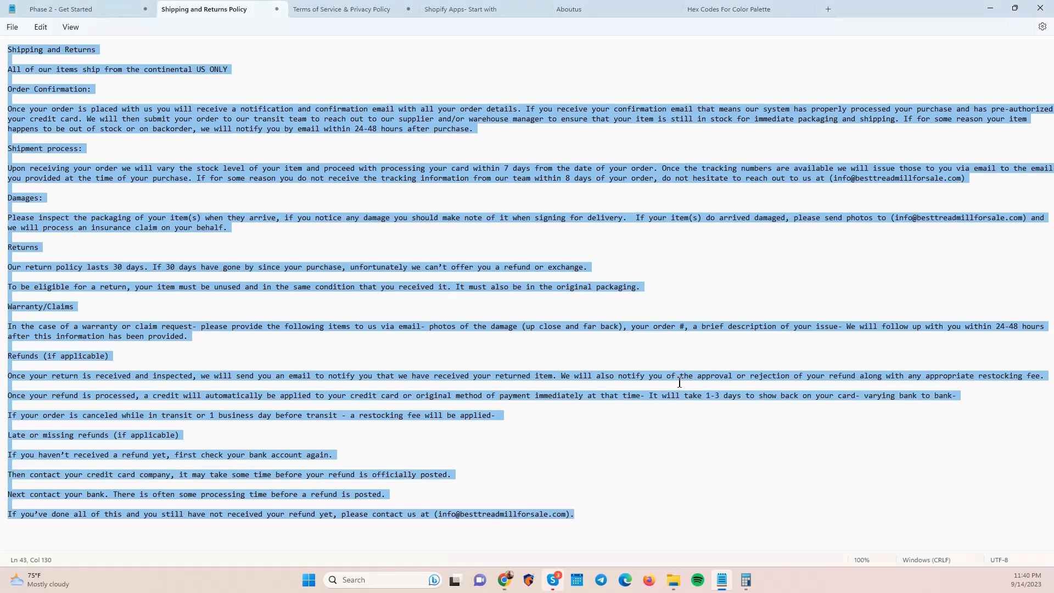
left_click(384, 10)
key("ctrl+a")
key("alt+Tab")
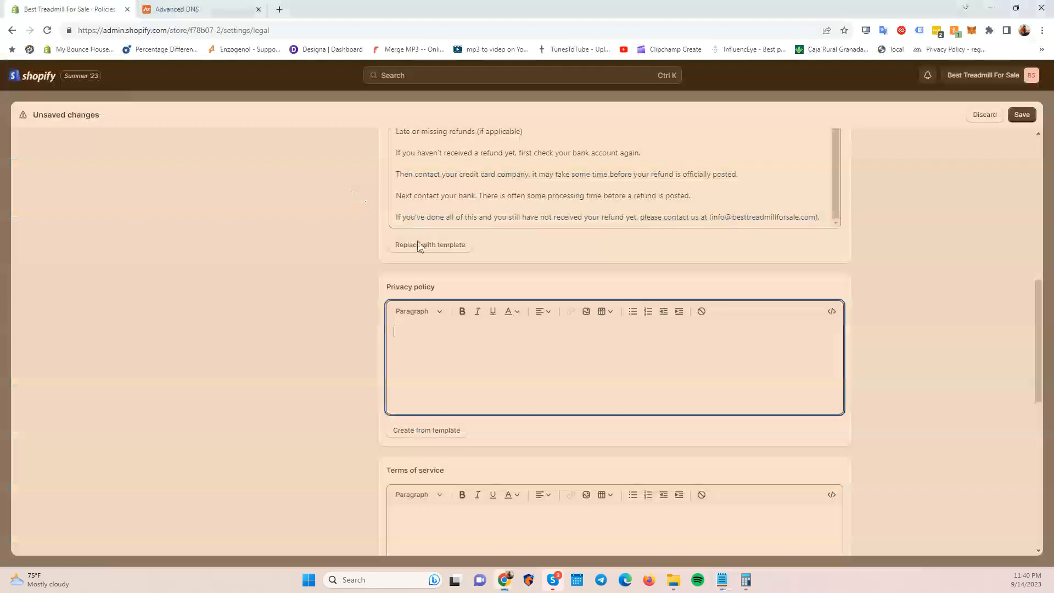
key("ctrl+v")
Check where the store name and contact e-mail appear in the pasted privacy policy and return policy.
scroll(604, 357, "down", 10)
scroll(605, 362, "up", 15)
scroll(605, 366, "up", 15)
scroll(927, 429, "down", 5)
scroll(679, 313, "down", 1)
scroll(506, 248, "up", 1)
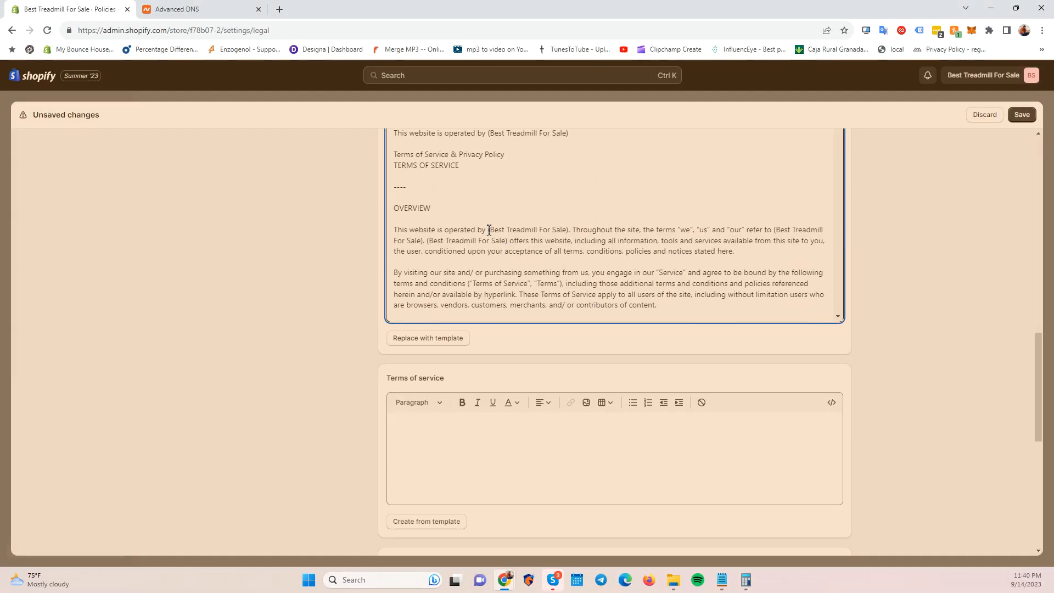
left_click_drag(490, 230, 568, 231)
scroll(324, 319, "up", 7)
scroll(570, 283, "up", 10)
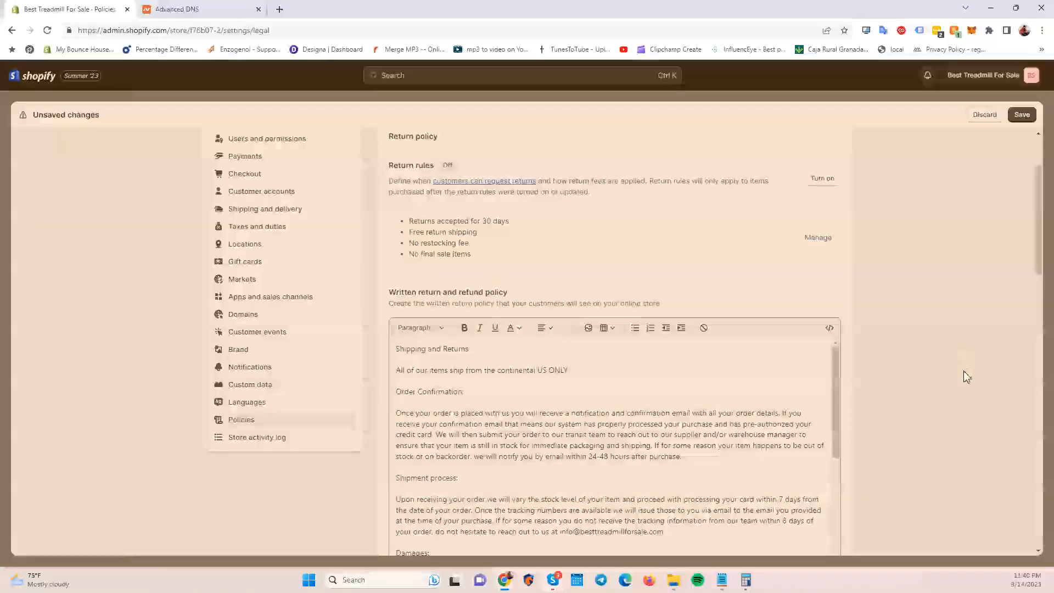
scroll(963, 377, "down", 4)
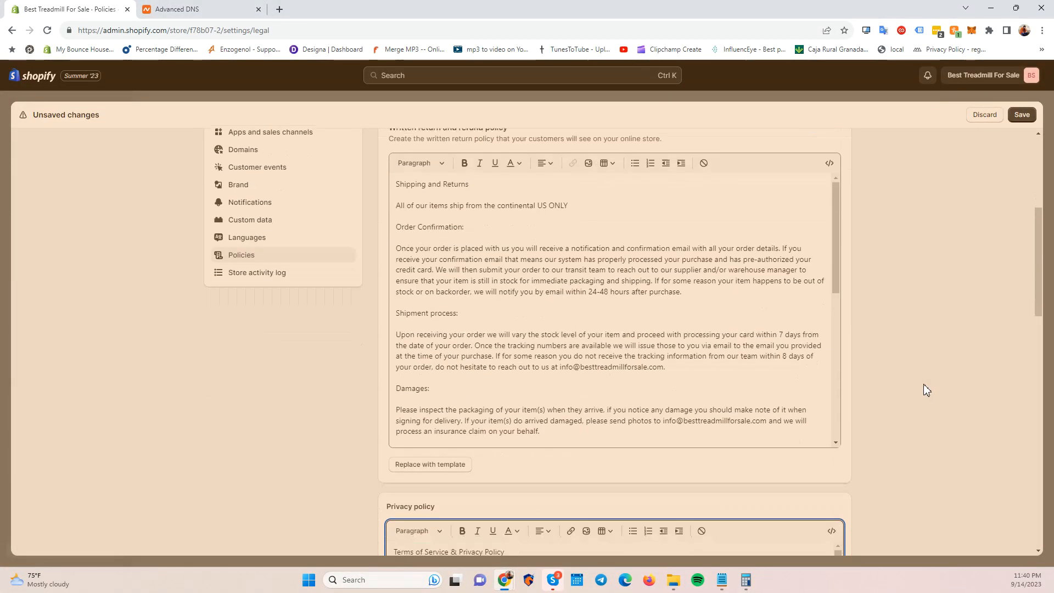
left_click_drag(560, 370, 648, 372)
left_click(635, 389)
scroll(633, 388, "down", 2)
scroll(285, 402, "down", 5)
left_click(489, 455)
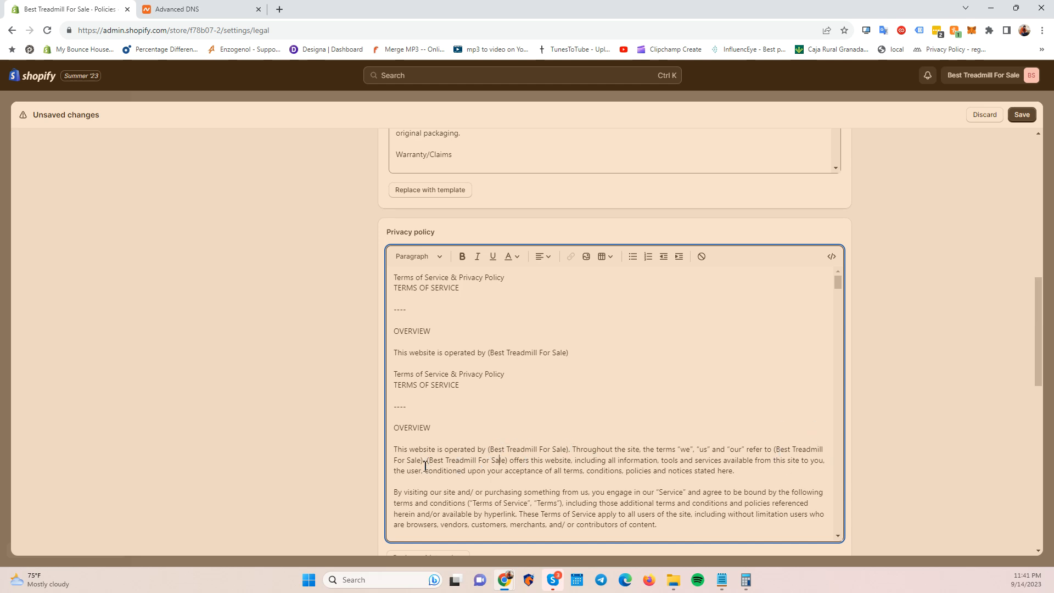
Read through the sections of the pasted privacy policy, looking for details specific to the store.
scroll(594, 447, "down", 4)
scroll(593, 448, "down", 7)
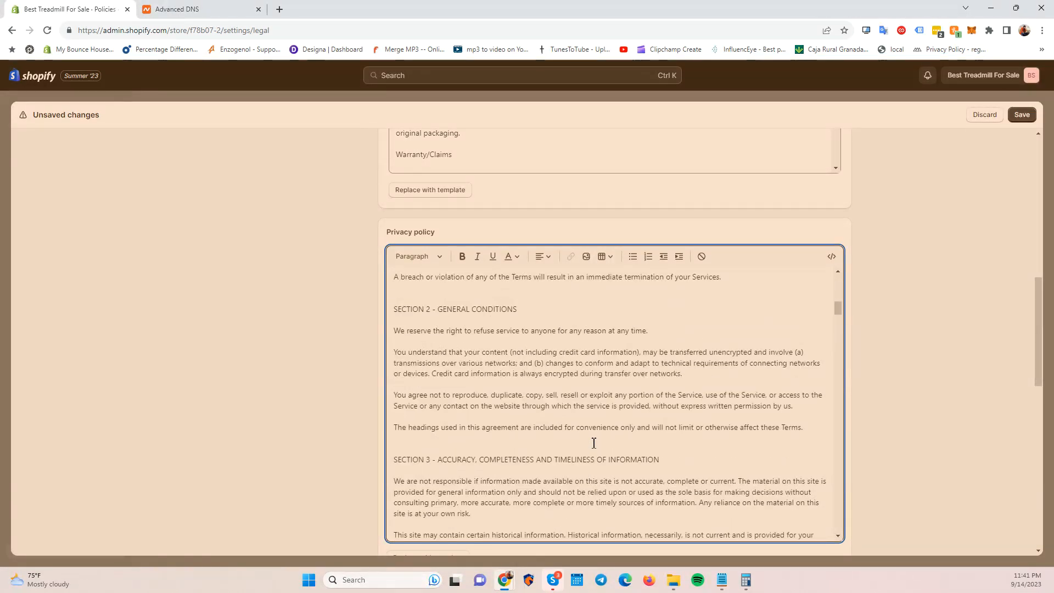
scroll(631, 403, "down", 3)
scroll(631, 404, "down", 5)
scroll(632, 404, "down", 10)
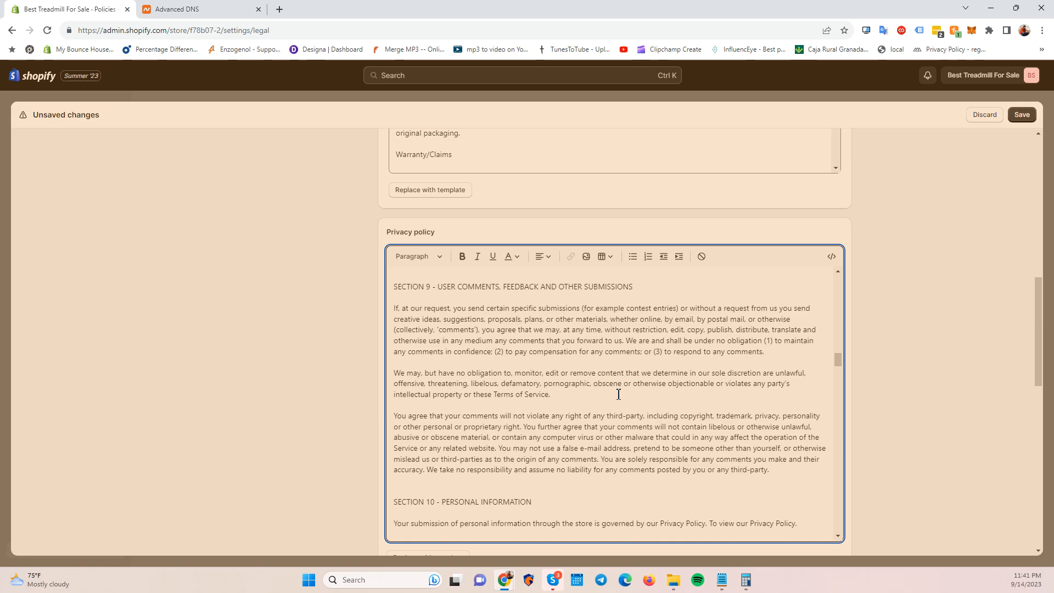
scroll(618, 394, "down", 15)
scroll(618, 394, "down", 20)
scroll(618, 394, "down", 4)
scroll(618, 394, "up", 10)
scroll(618, 394, "up", 20)
scroll(618, 394, "down", 20)
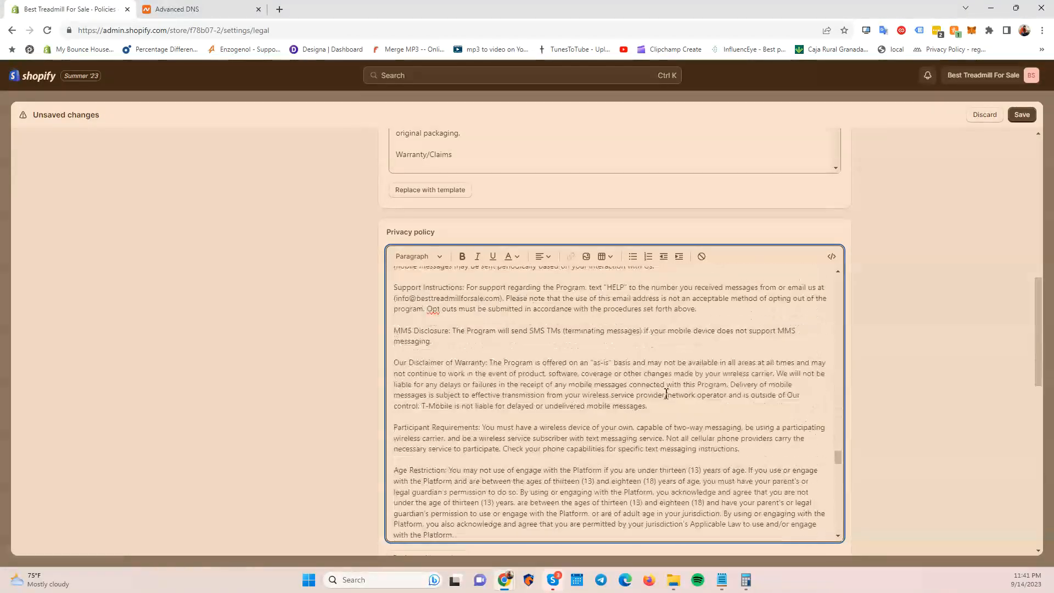
Paste the same Terms of Service & Privacy Policy text into the Terms of service policy and check its Notepad source.
scroll(866, 377, "down", 5)
left_click(566, 410)
key("ctrl+v")
scroll(565, 410, "up", 10)
scroll(301, 360, "up", 5)
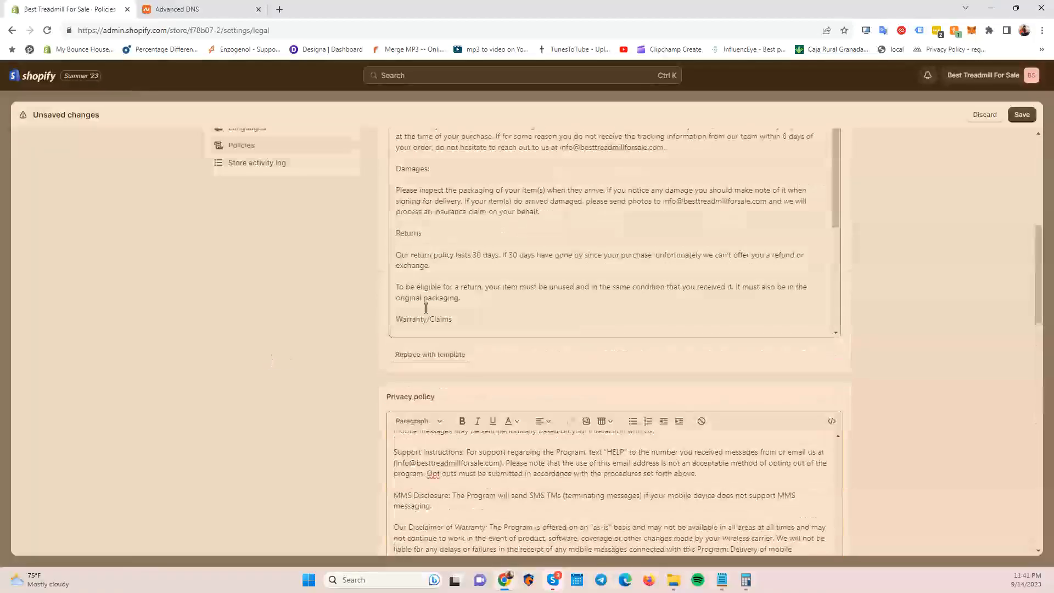
scroll(348, 430, "down", 5)
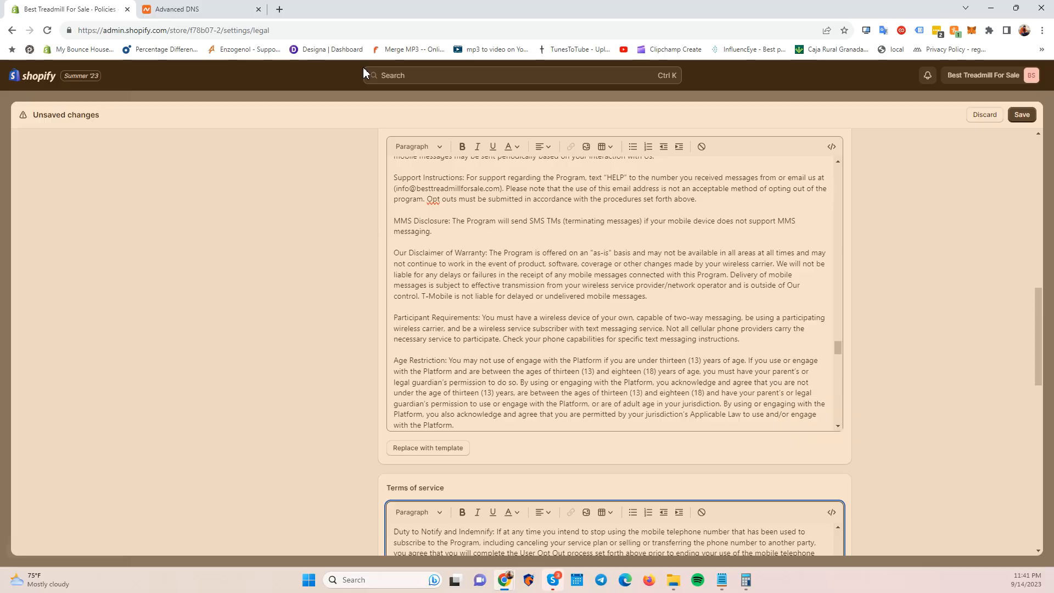
key("alt+Tab")
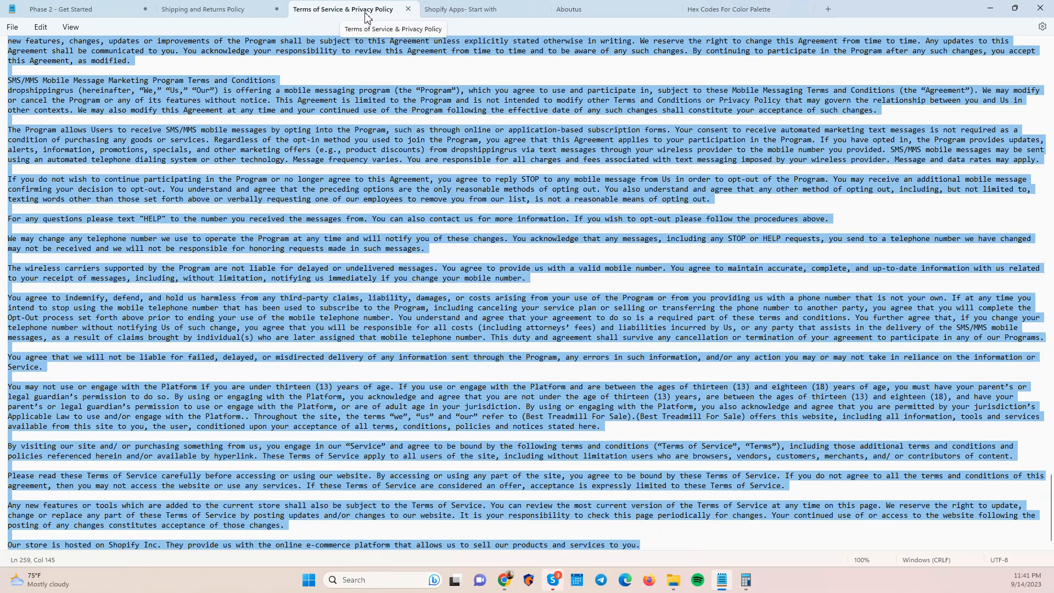
key("alt+Tab")
Copy the whole Shipping and Returns Policy text from Notepad into the store's shipping policy.
scroll(302, 331, "down", 10)
left_click(434, 293)
key("alt+Tab")
key("alt+Tab")
key("alt+Tab")
left_click(205, 9)
left_click(242, 158)
key("ctrl+a")
key("ctrl+c")
key("alt+Tab")
key("ctrl+v")
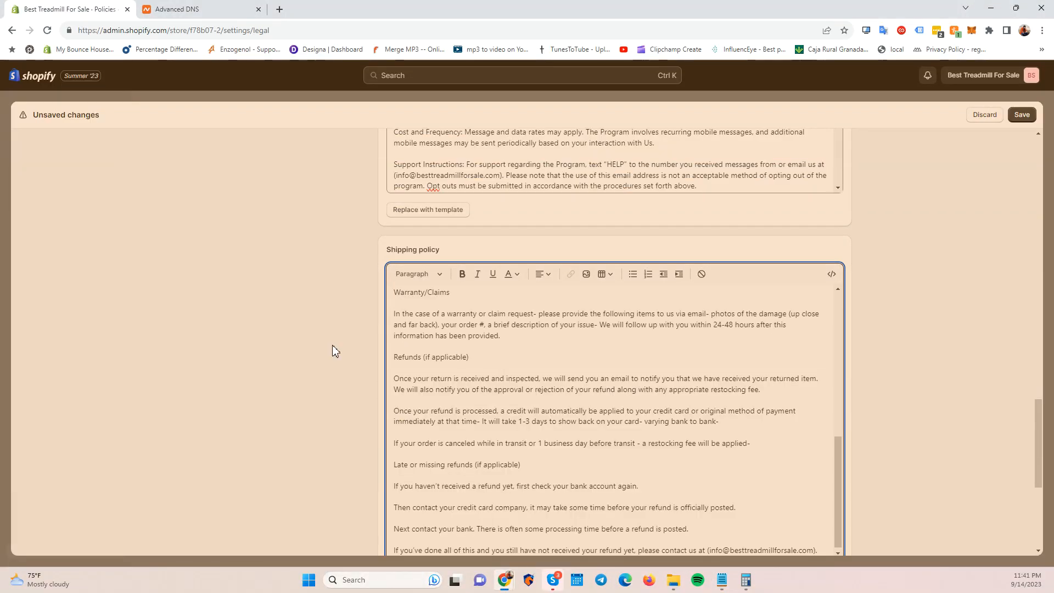
Look over all the filled-in policies down to the contact information section and save the policy changes.
scroll(331, 345, "up", 20)
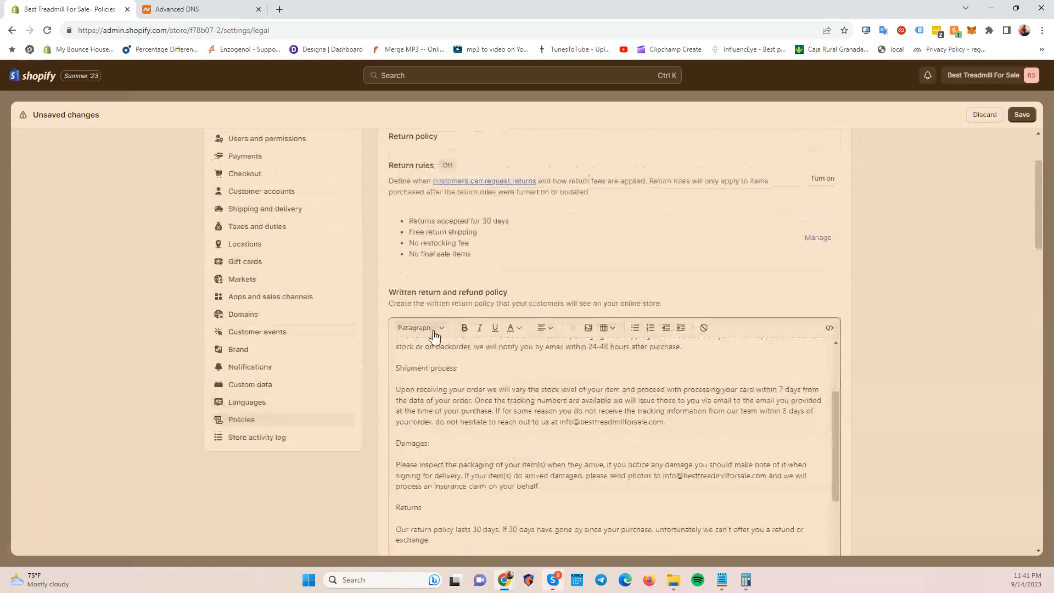
scroll(891, 374, "down", 6)
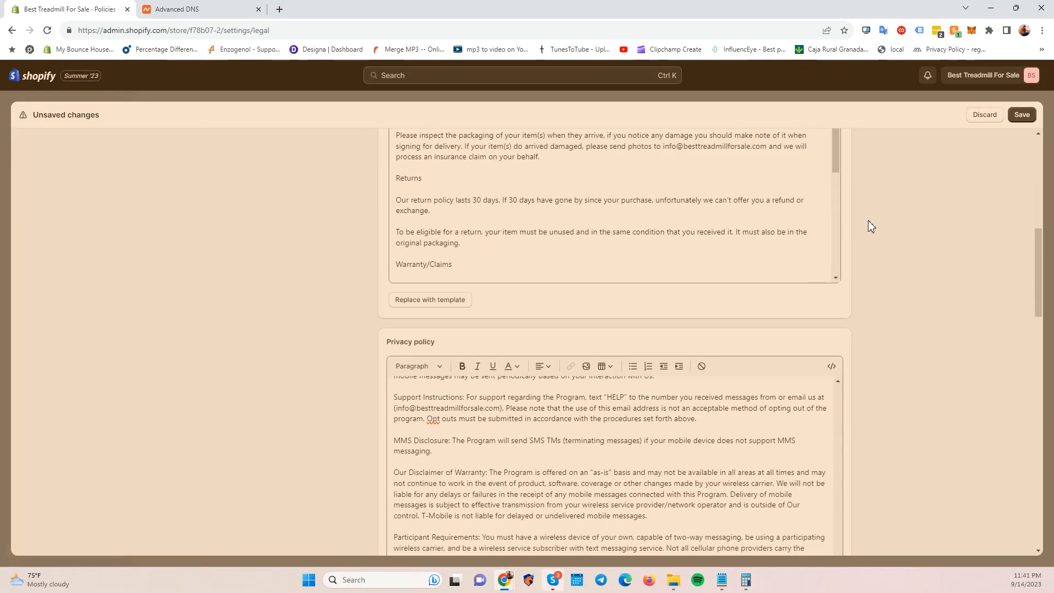
scroll(869, 220, "down", 15)
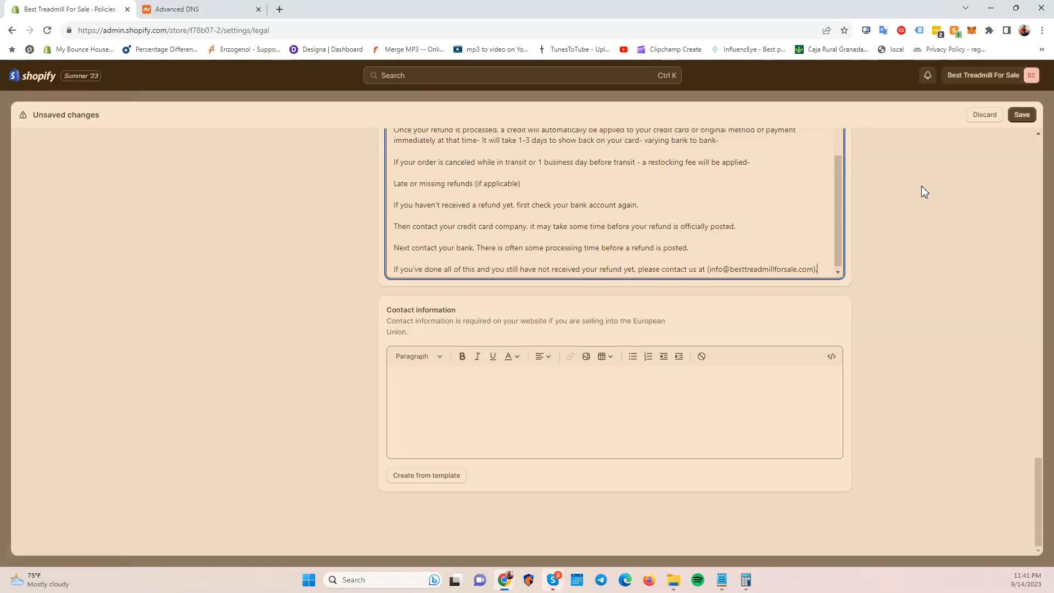
left_click(1024, 114)
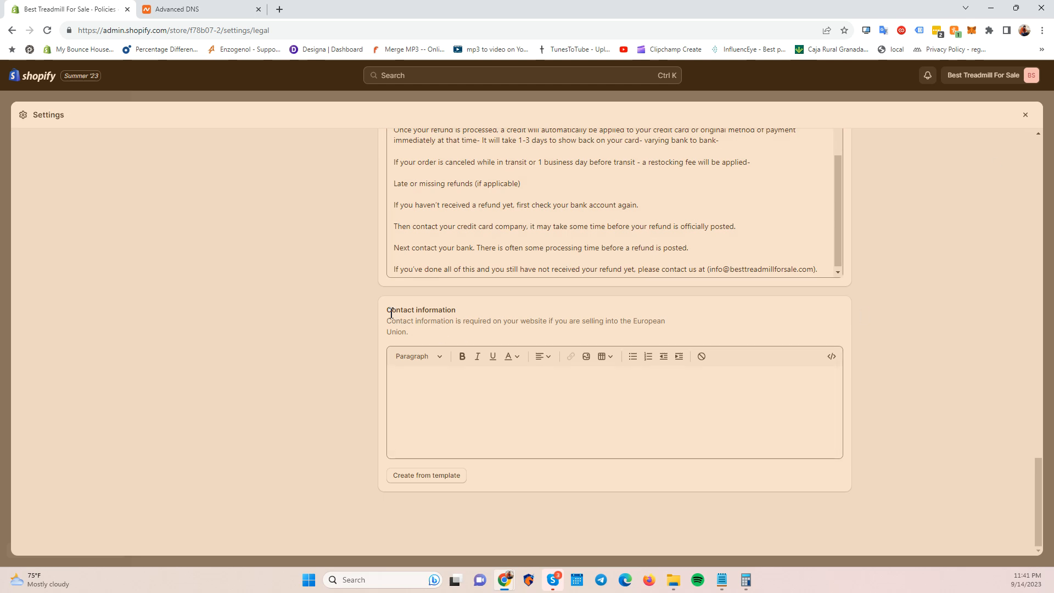
Review the European Union contact information requirement and look over the return, privacy and terms of service policies.
left_click_drag(387, 313, 608, 338)
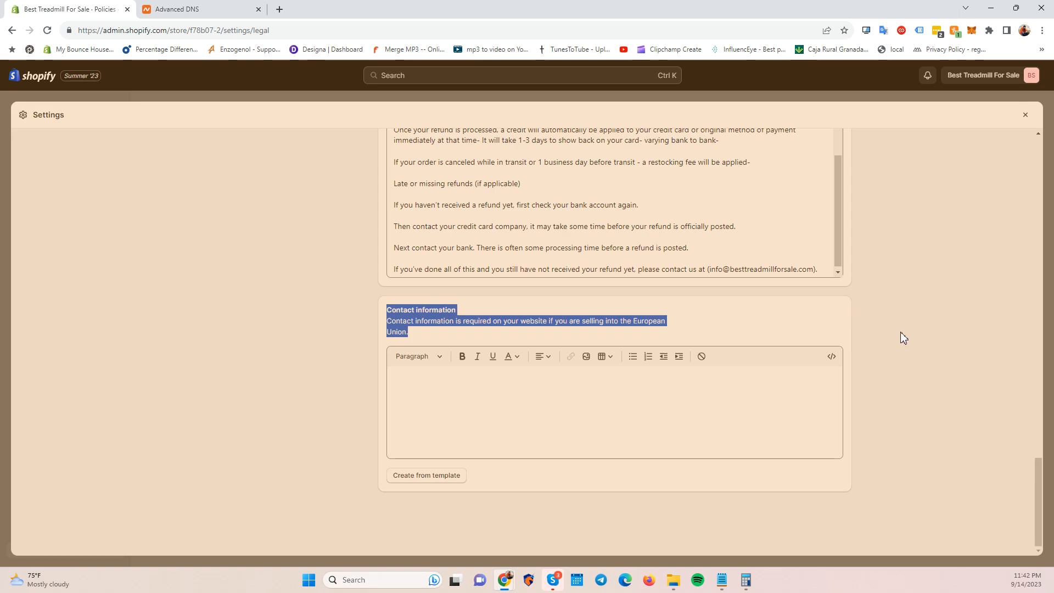
left_click(519, 395)
scroll(308, 377, "up", 20)
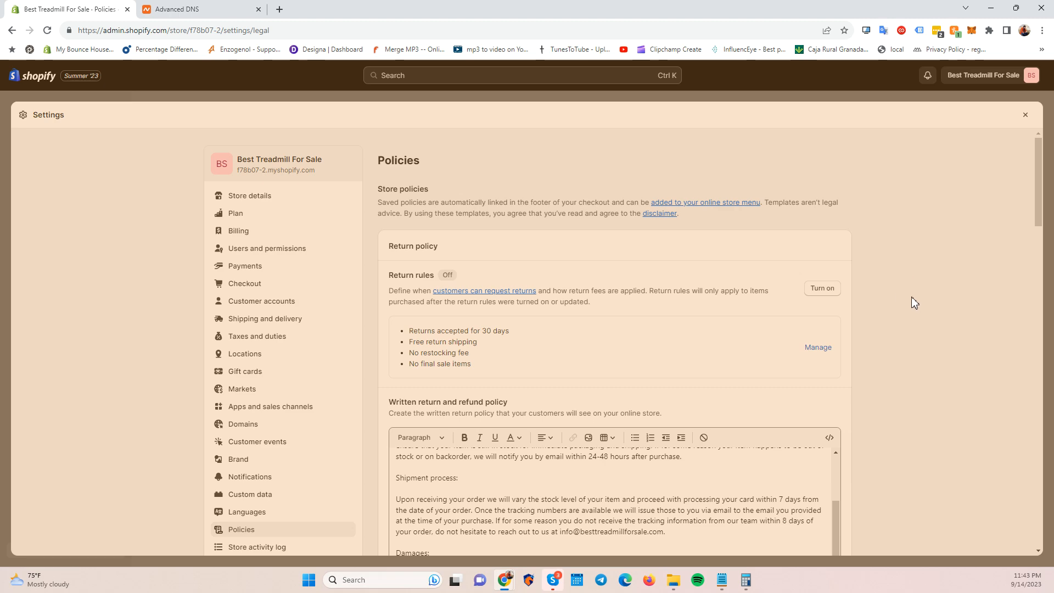
scroll(901, 306, "down", 5)
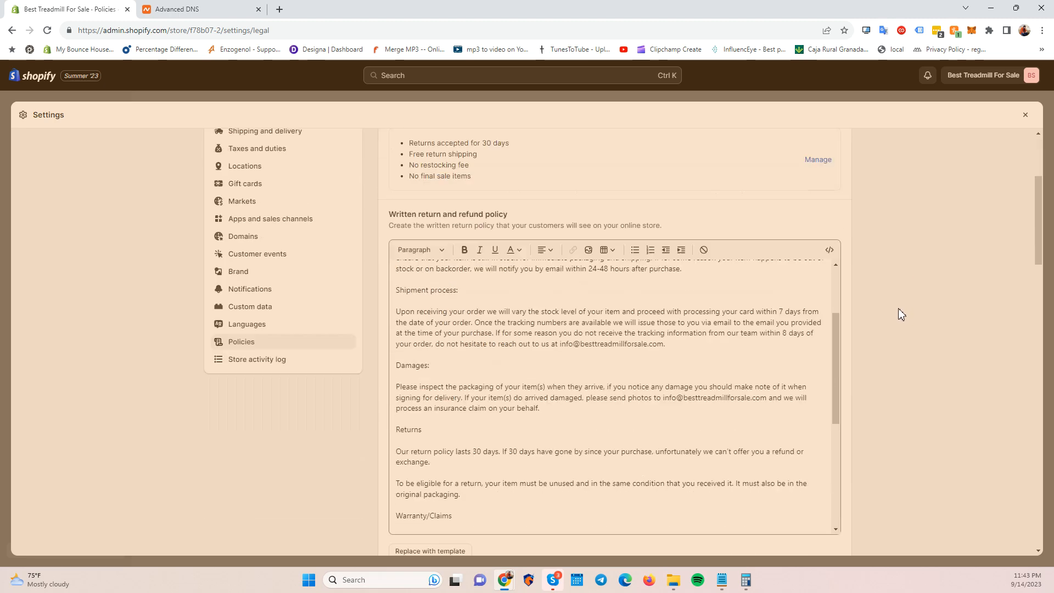
scroll(898, 309, "down", 10)
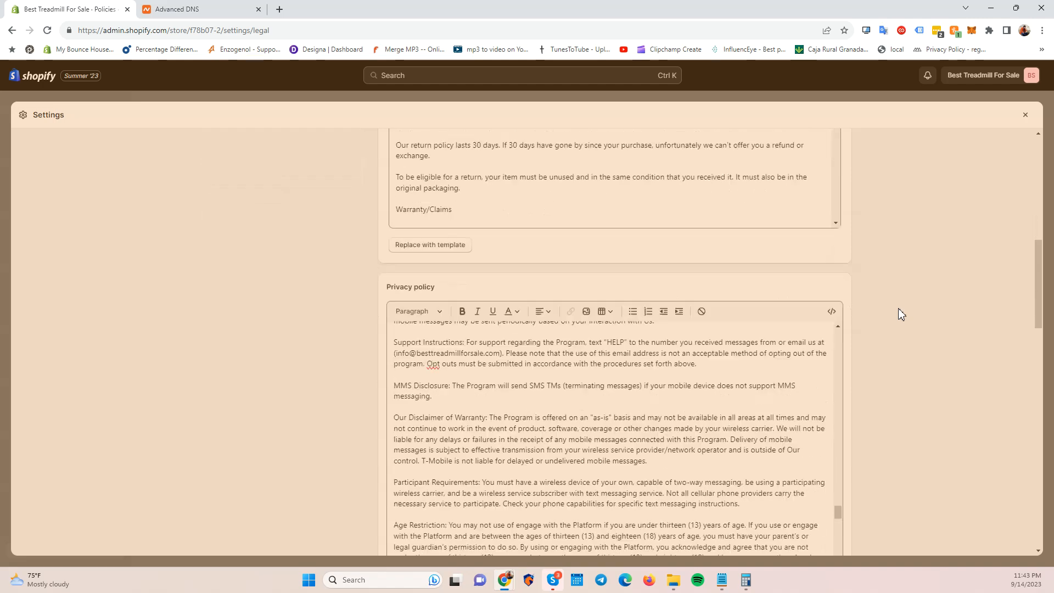
scroll(897, 332, "down", 15)
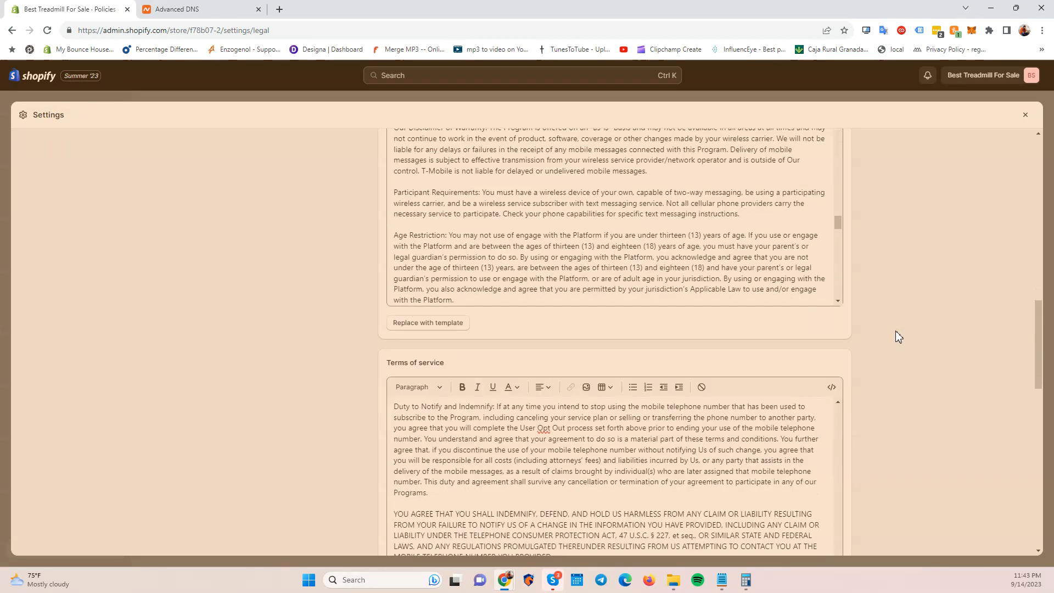
scroll(885, 366, "up", 20)
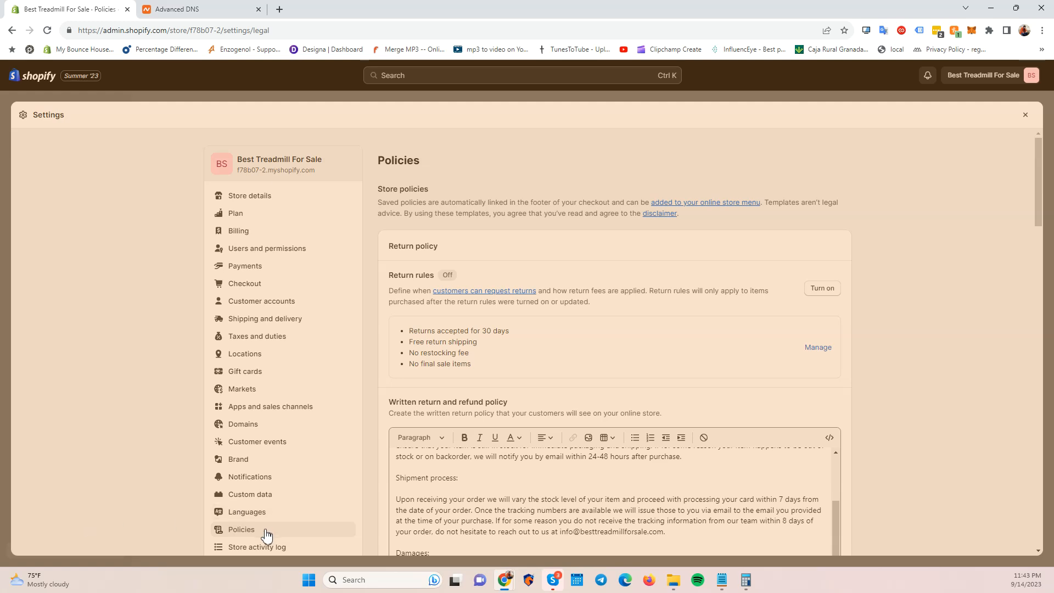
left_click(255, 426)
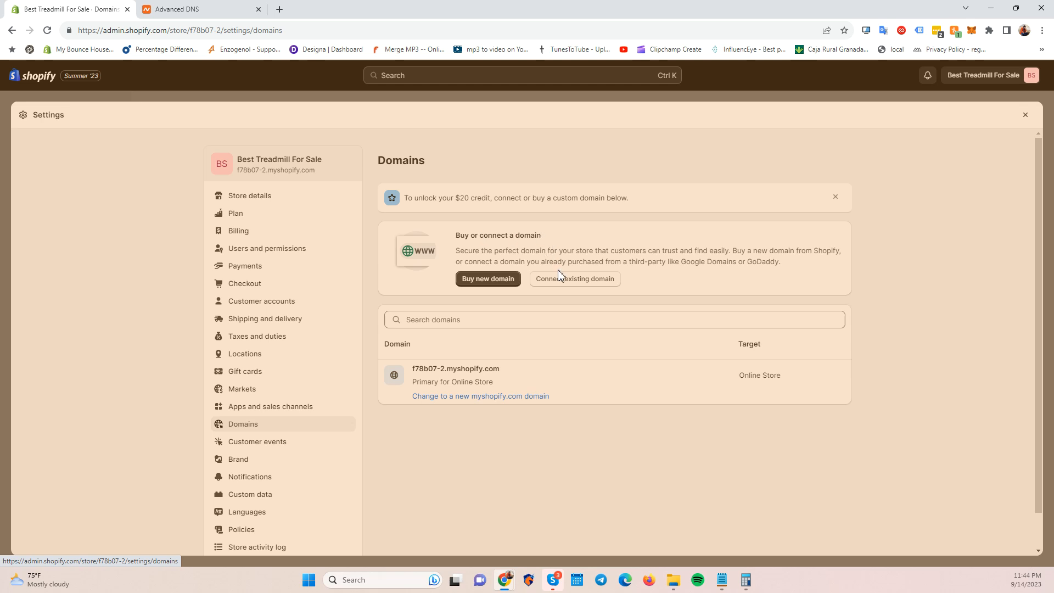
left_click(184, 8)
left_click(88, 6)
left_click(184, 9)
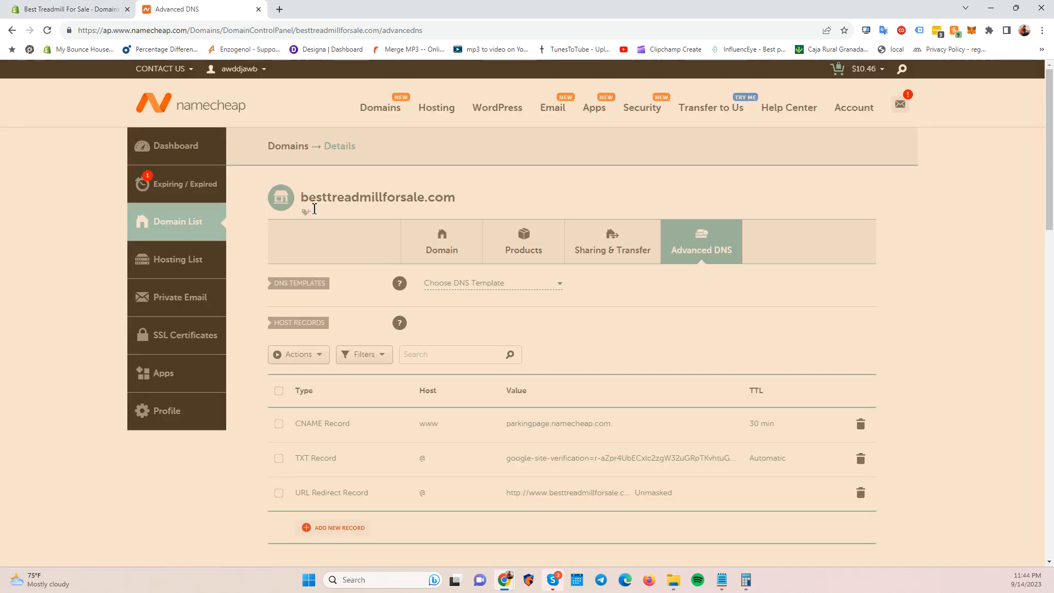
left_click(109, 7)
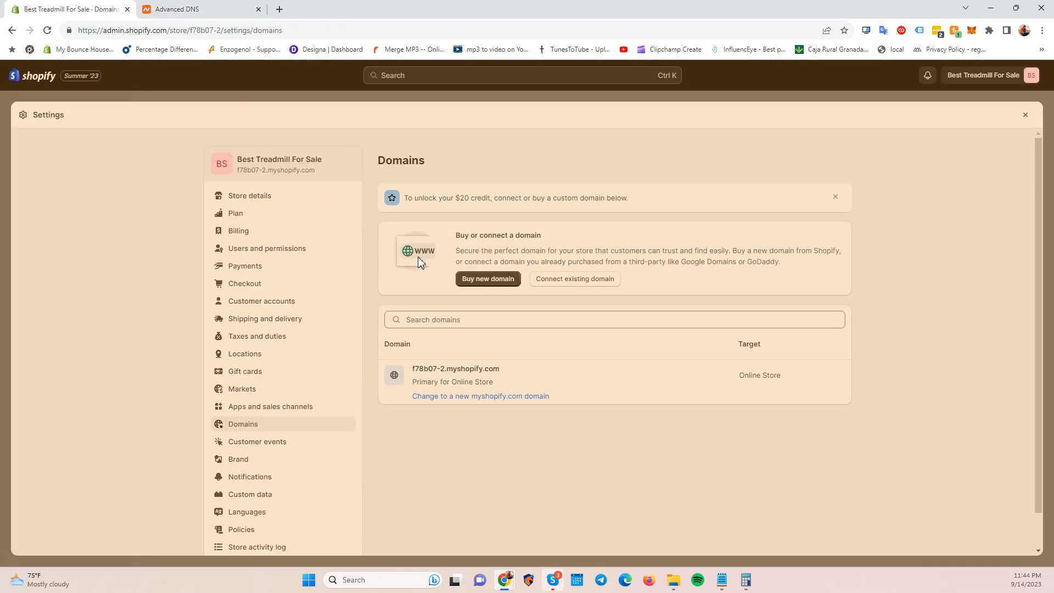
left_click(552, 283)
type("www.besttreadmillforsale.com")
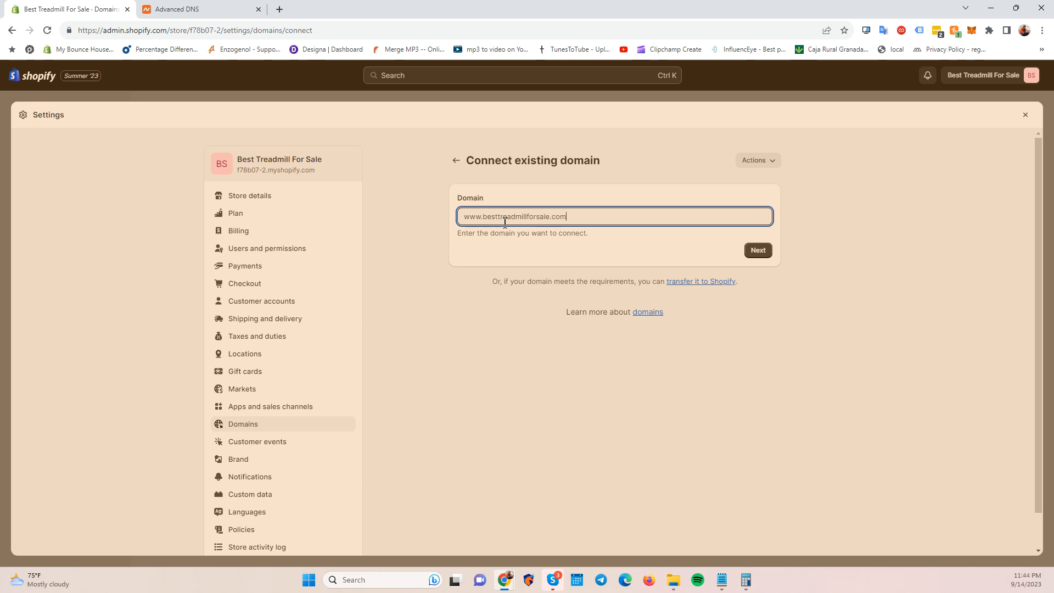
left_click(754, 252)
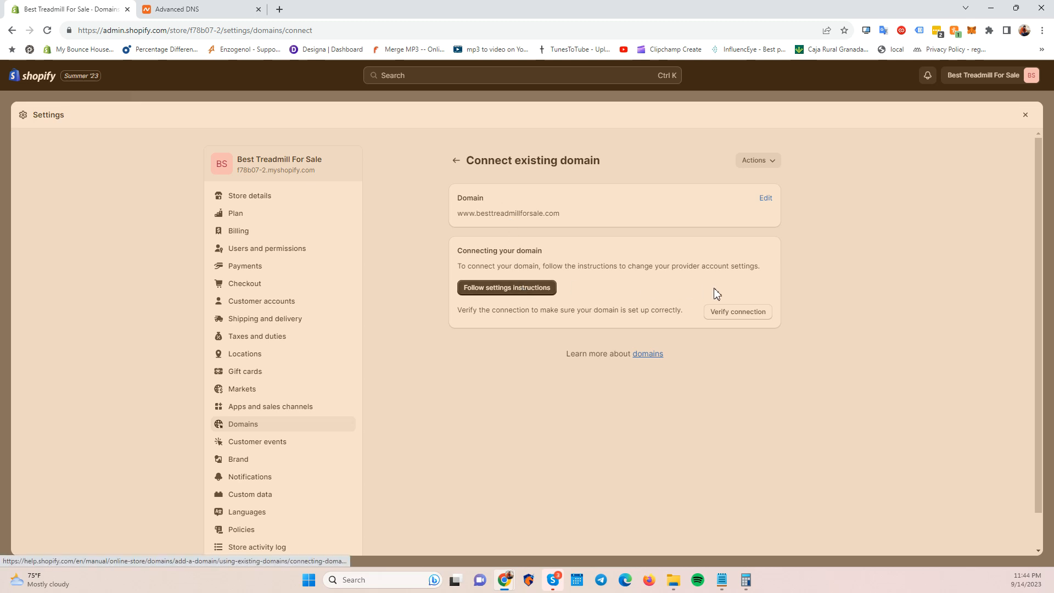
Open the domain connection instructions in the Shopify Help Center and read the requirements for transferring a third-party domain.
left_click(488, 292)
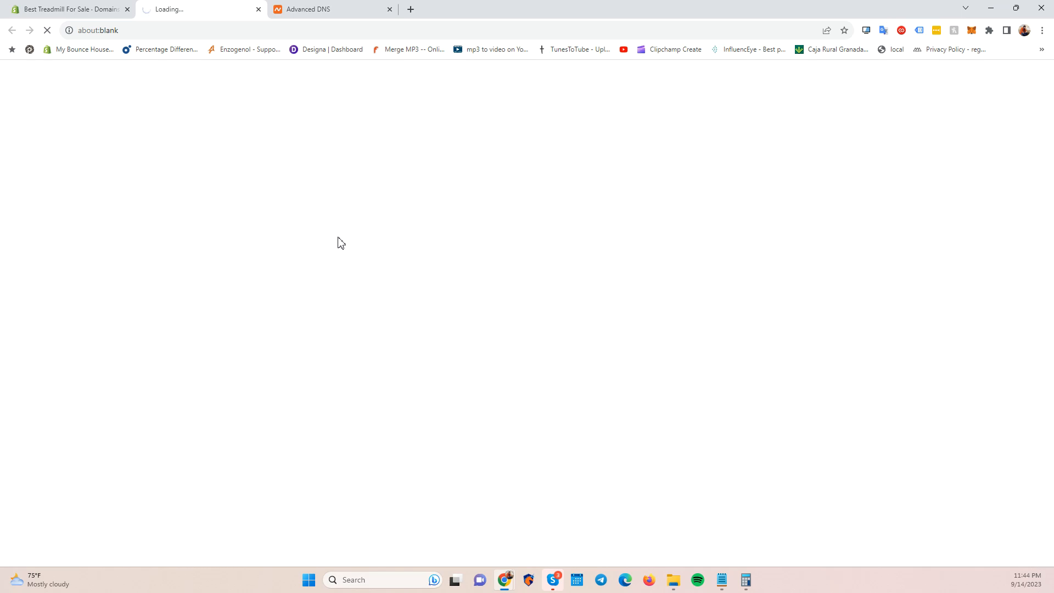
left_click(342, 8)
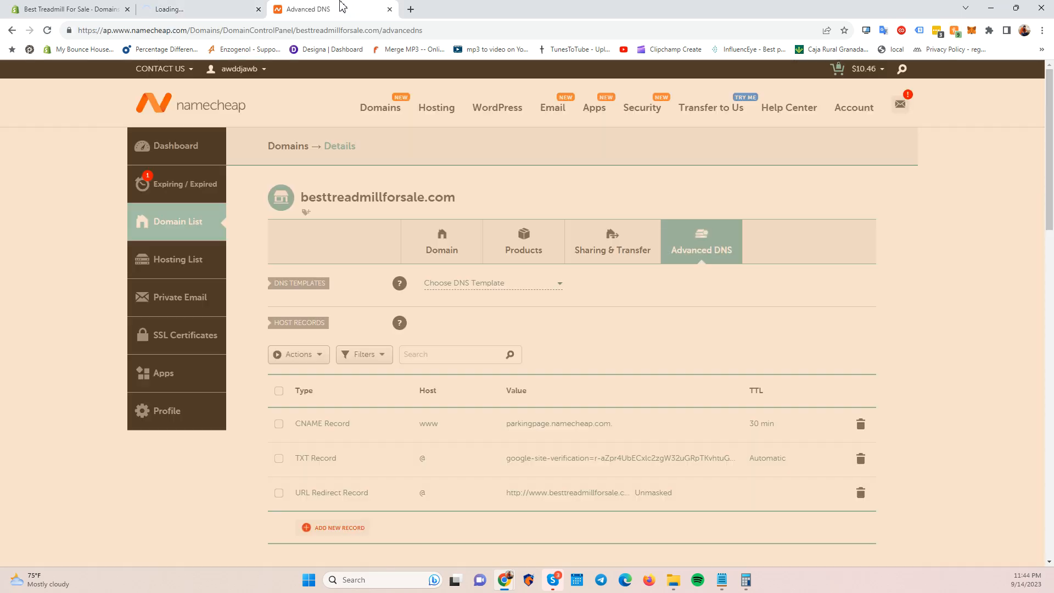
left_click(173, 6)
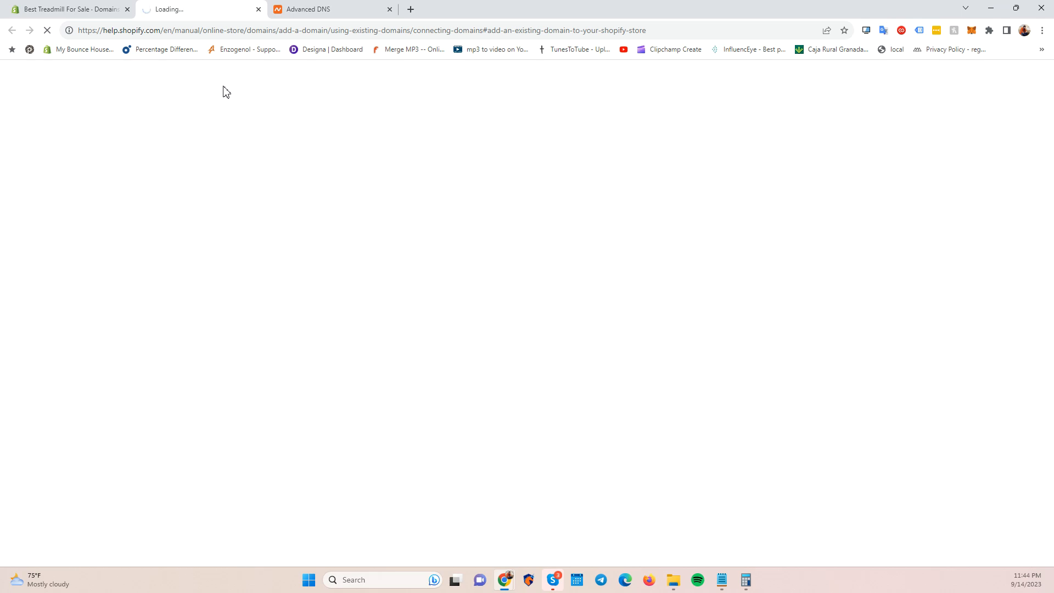
left_click(276, 31)
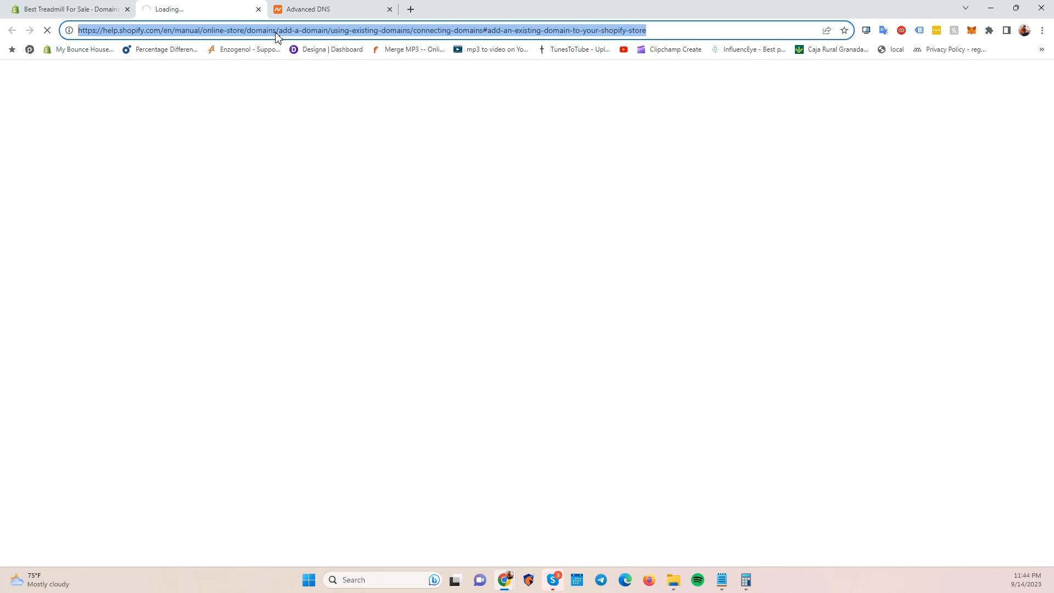
key("Return")
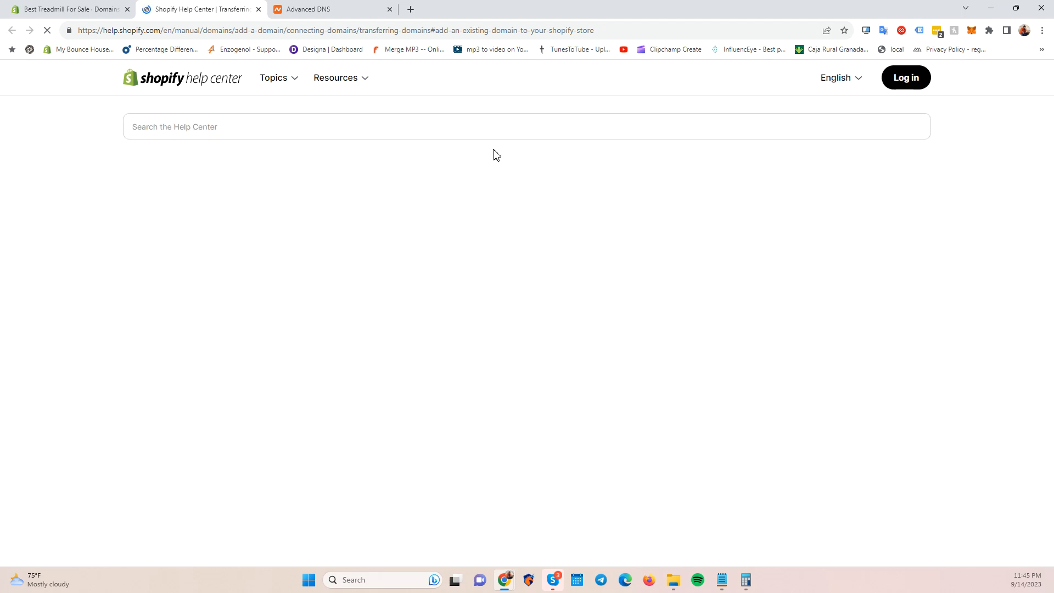
scroll(519, 334, "down", 2)
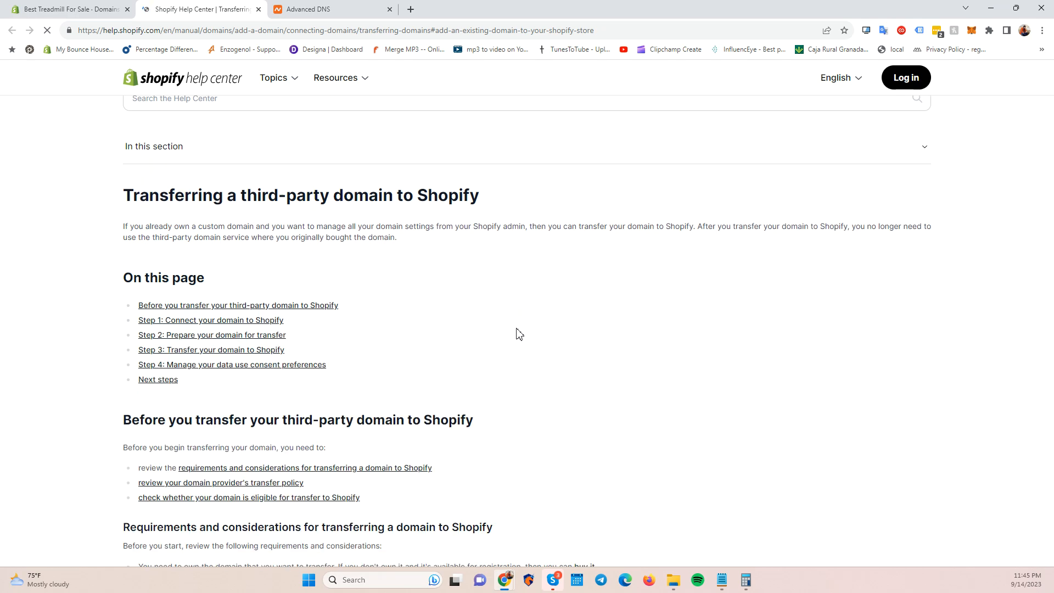
scroll(283, 347, "down", 3)
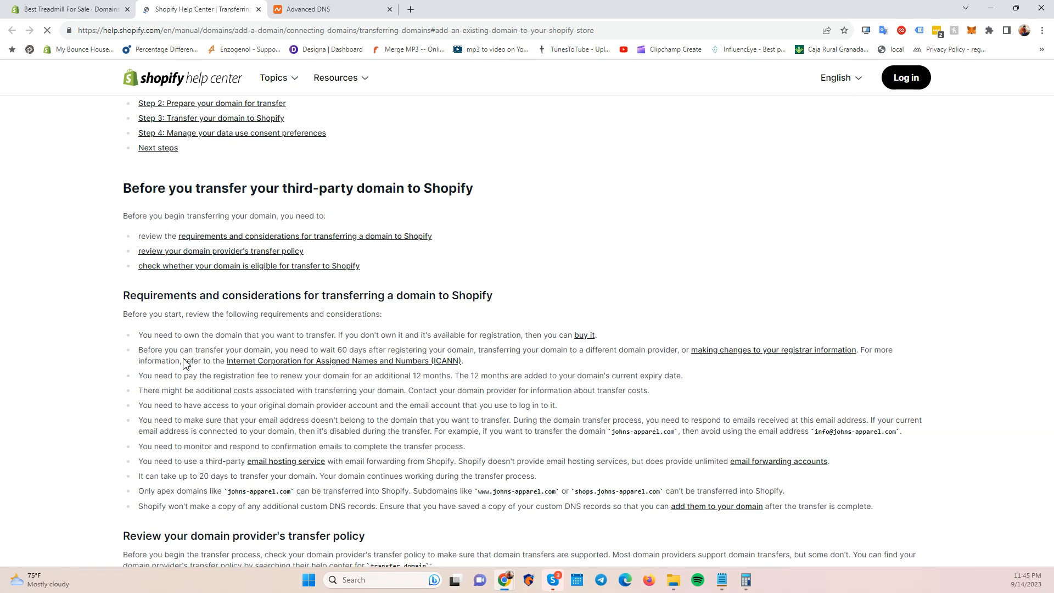
scroll(405, 372, "down", 7)
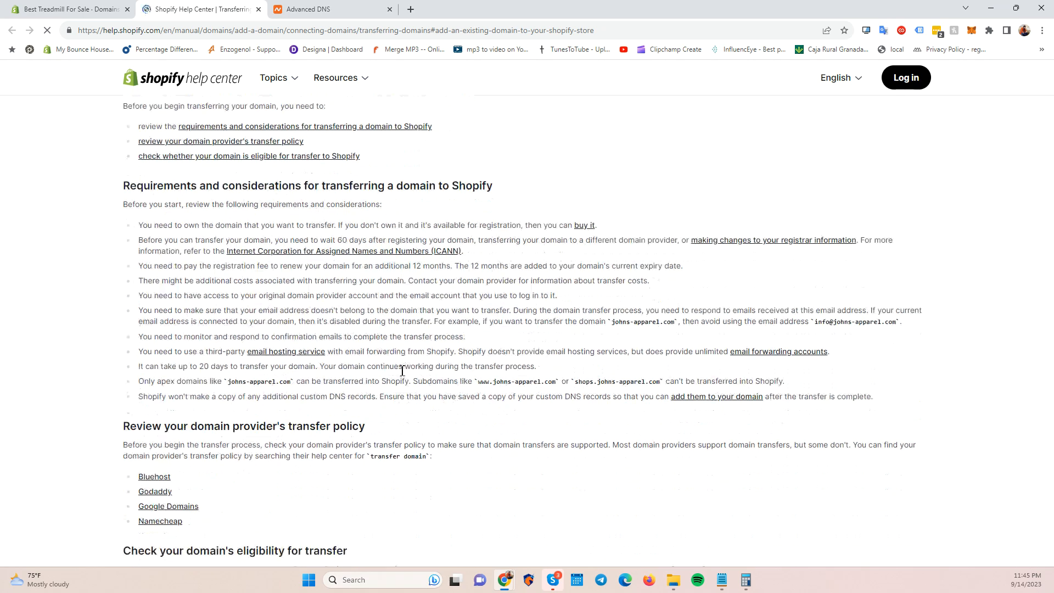
Find the Help Center article on connecting a third-party domain to Shopify and read the automatic connection steps.
left_click(71, 9)
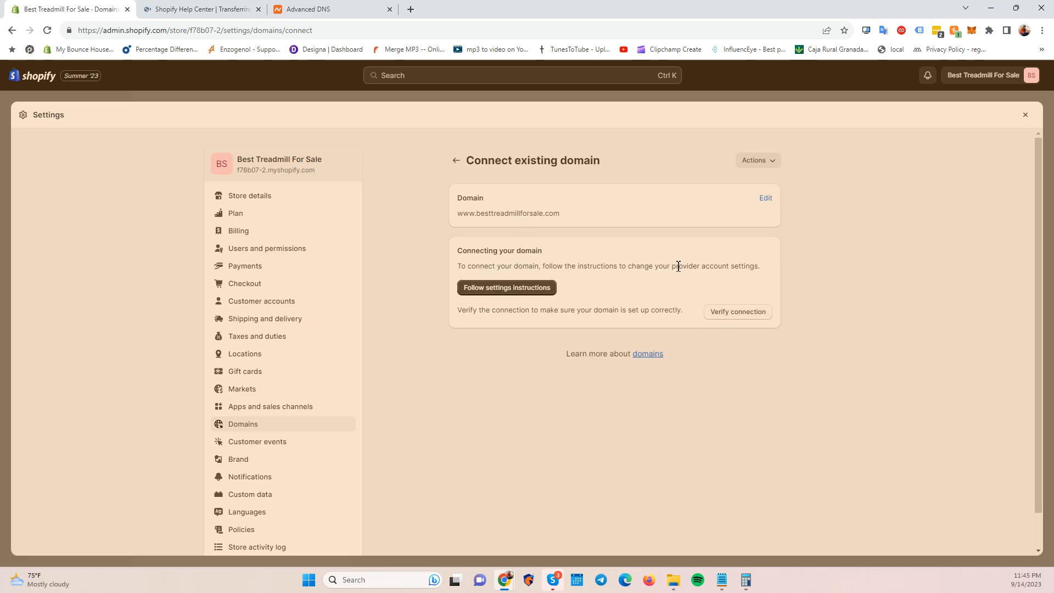
left_click(159, 8)
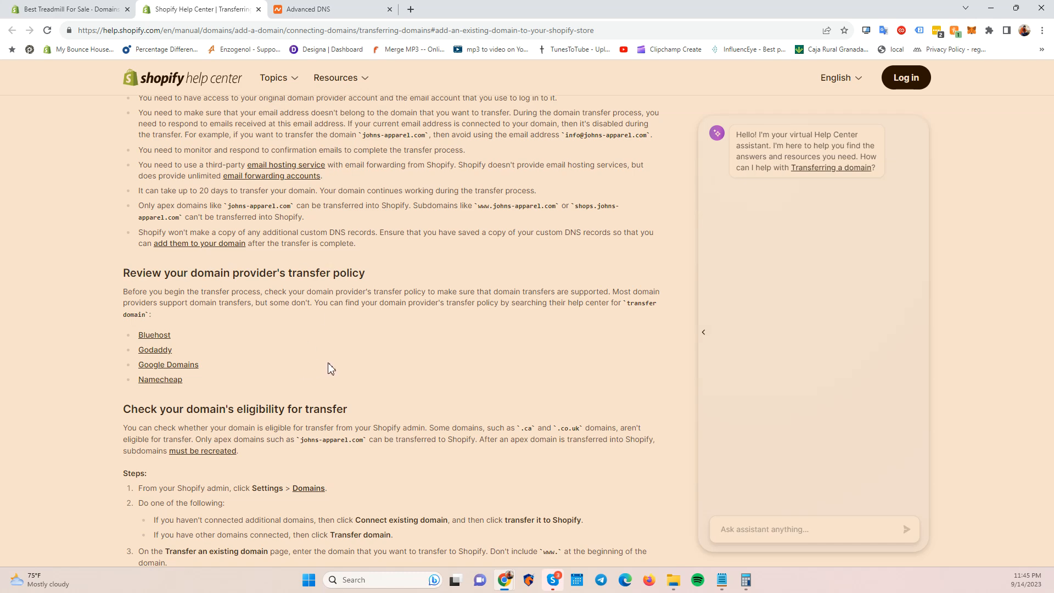
scroll(396, 389, "up", 5)
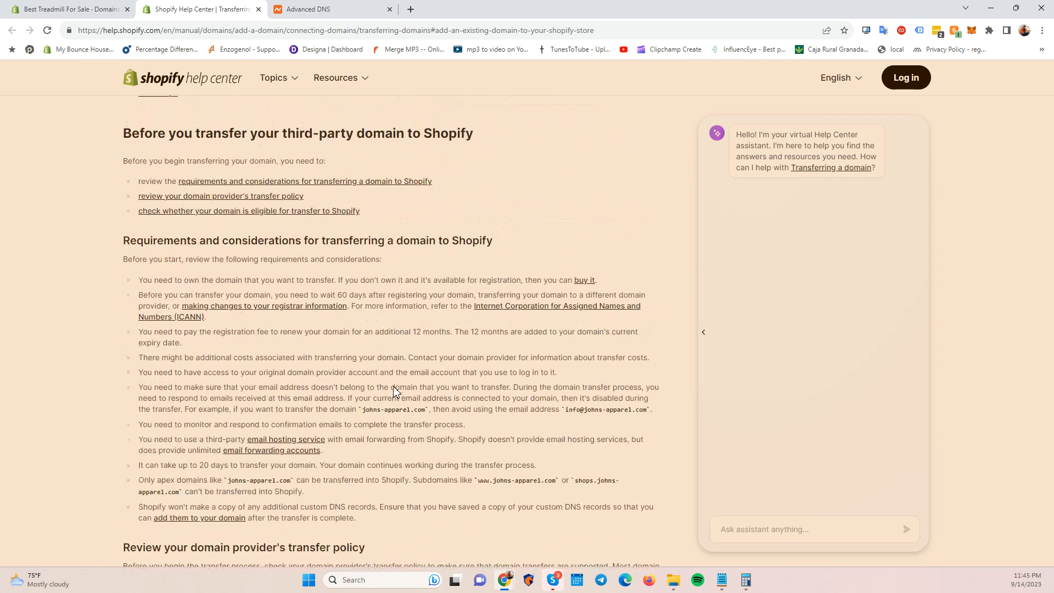
scroll(164, 163, "up", 1)
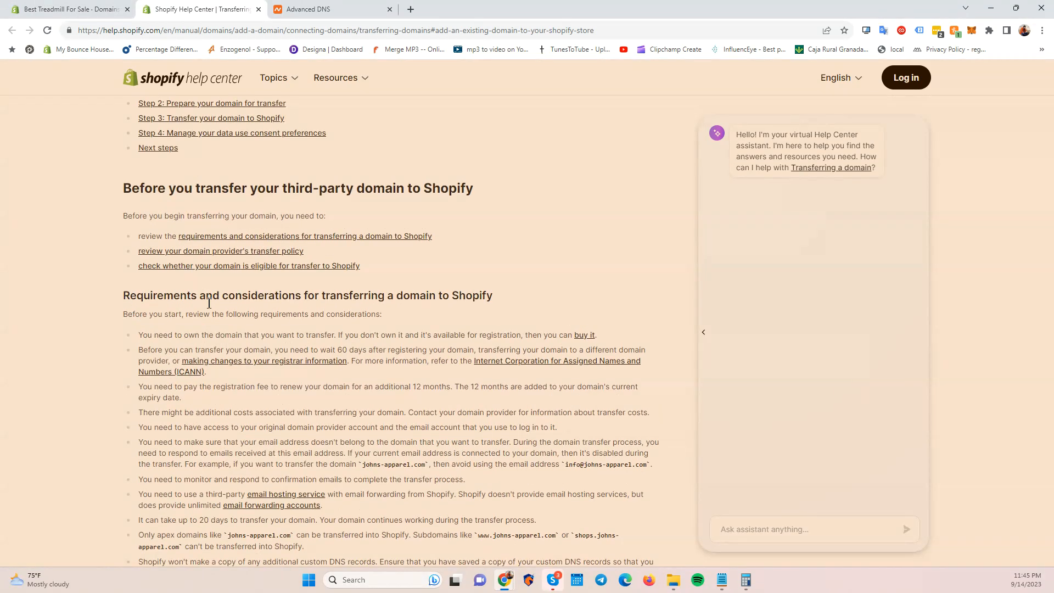
scroll(353, 327, "up", 3)
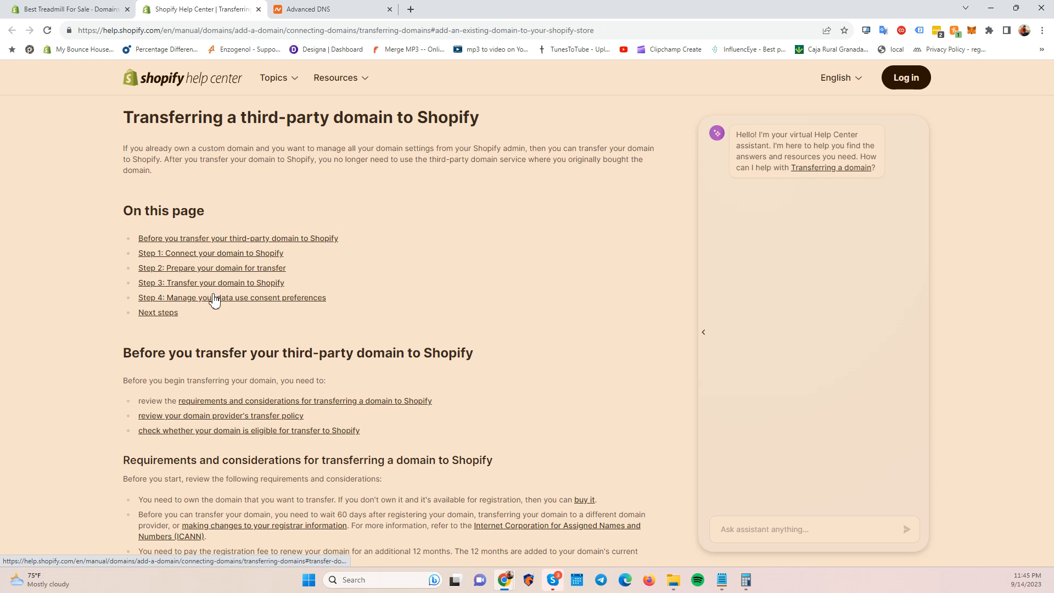
left_click(218, 253)
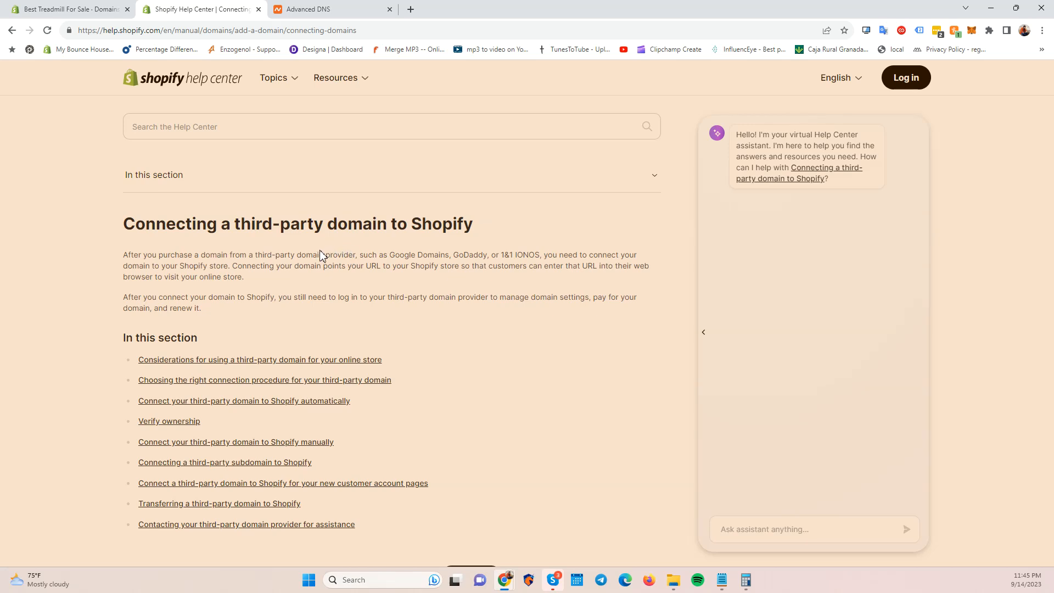
scroll(195, 228, "down", 2)
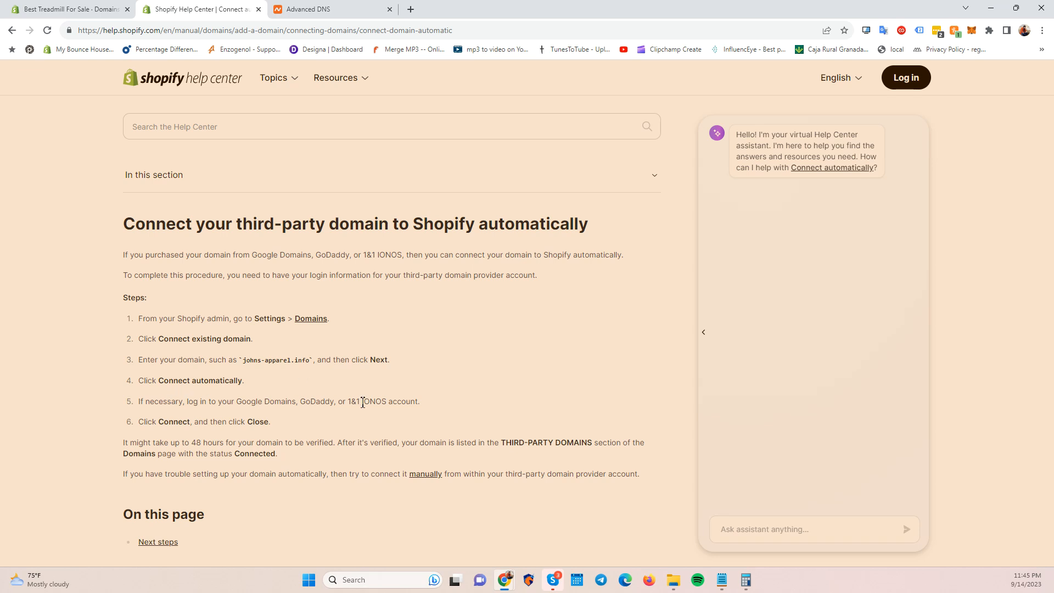
left_click(132, 8)
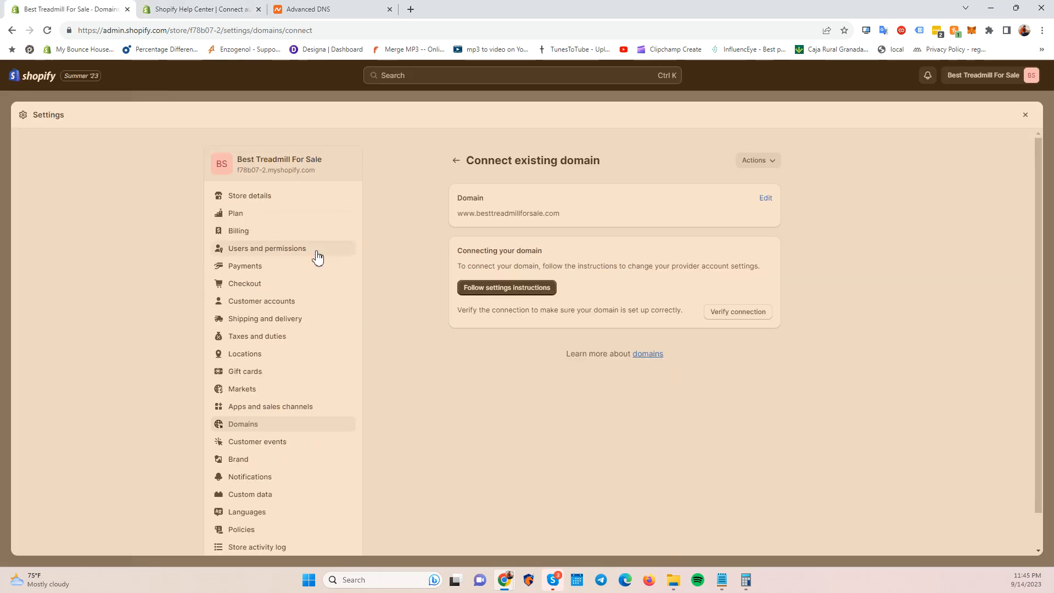
left_click(767, 163)
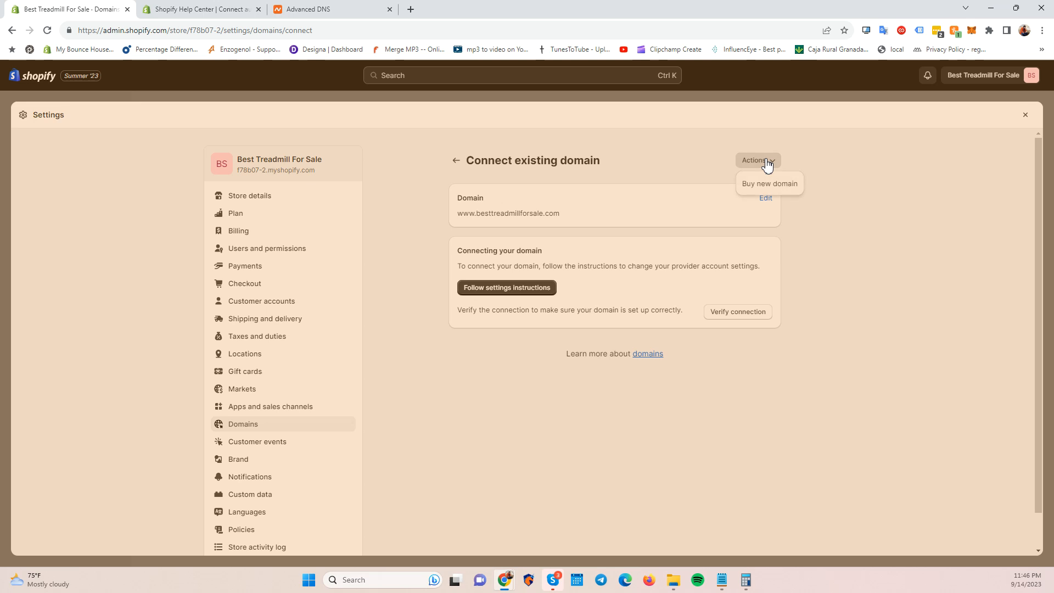
left_click(833, 156)
left_click(723, 313)
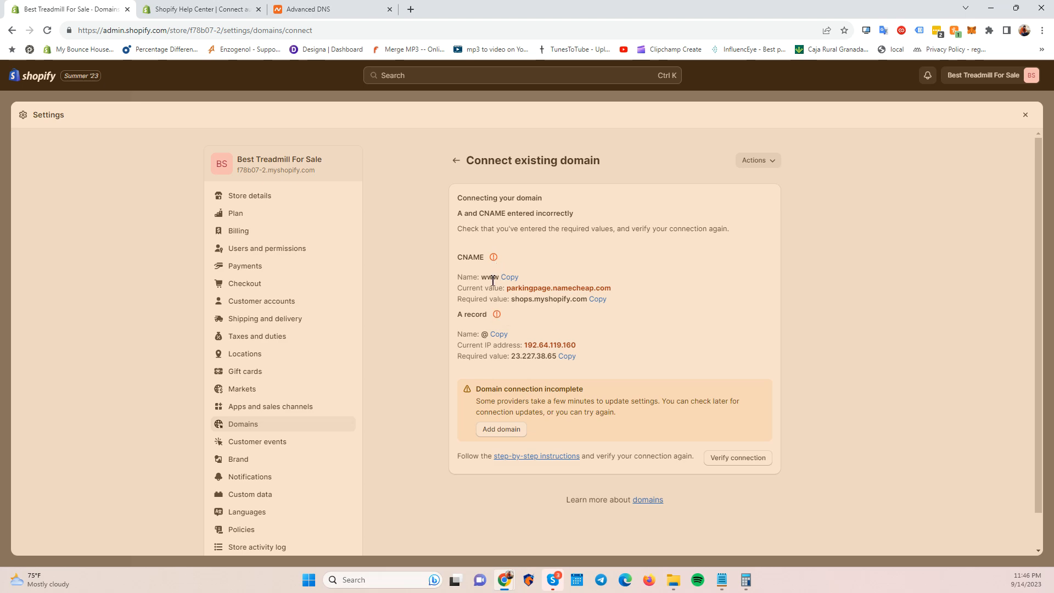
Examine the host records of besttreadmillforsale.com in Namecheap's Advanced DNS settings.
key("ctrl+3")
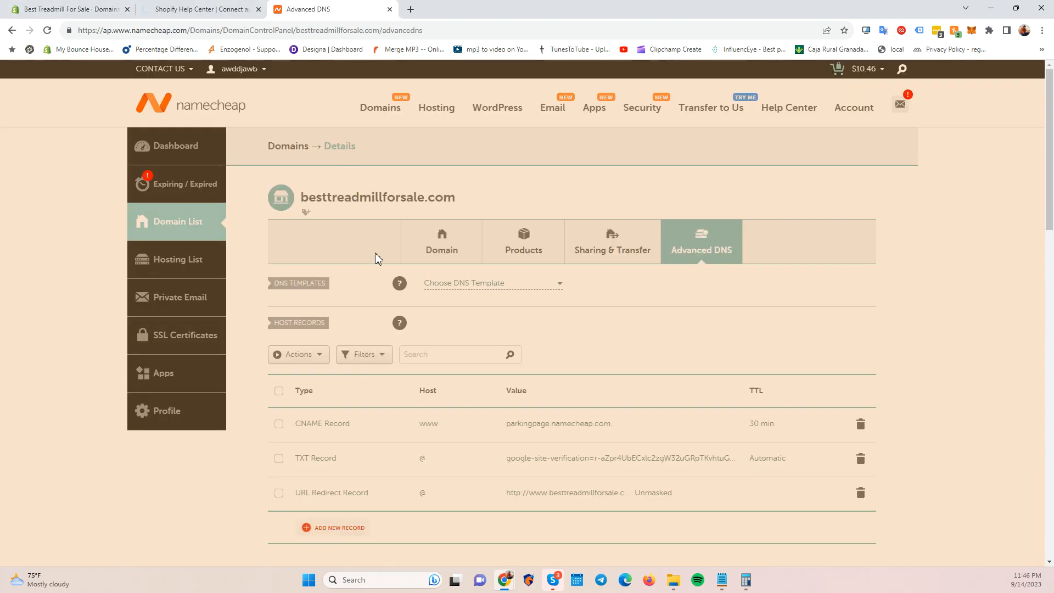
scroll(556, 308, "down", 3)
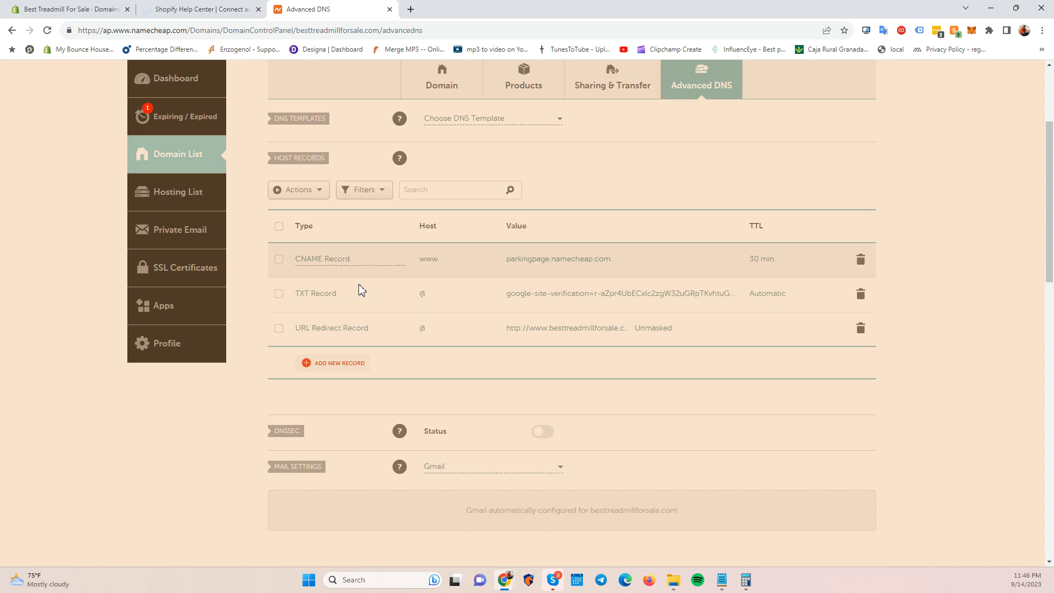
scroll(371, 319, "down", 3)
scroll(367, 314, "up", 6)
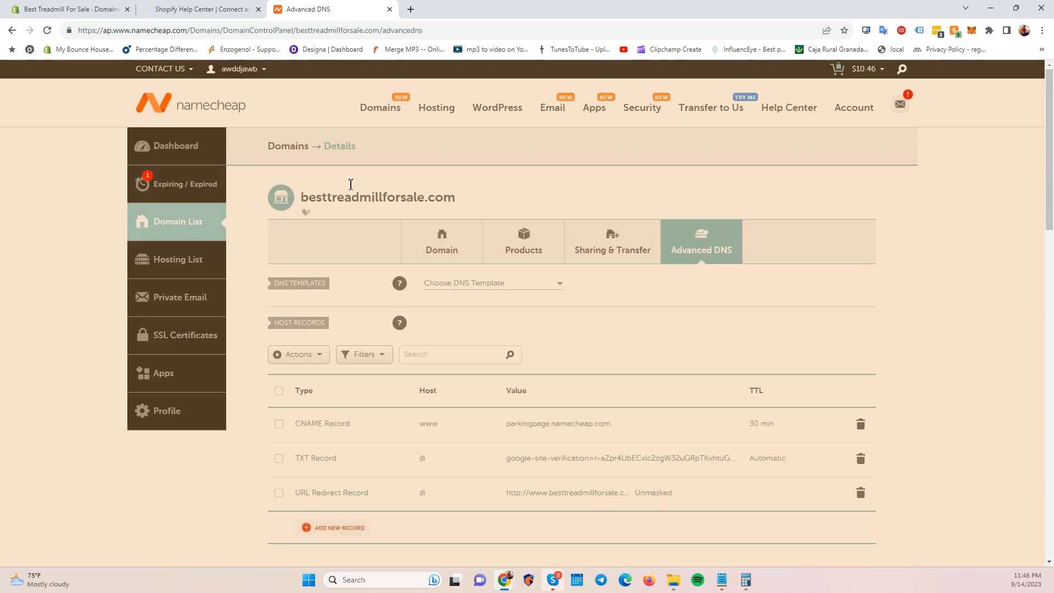
Open the step-by-step instructions from Shopify's domain verification results and close the earlier Help Center page.
left_click(84, 7)
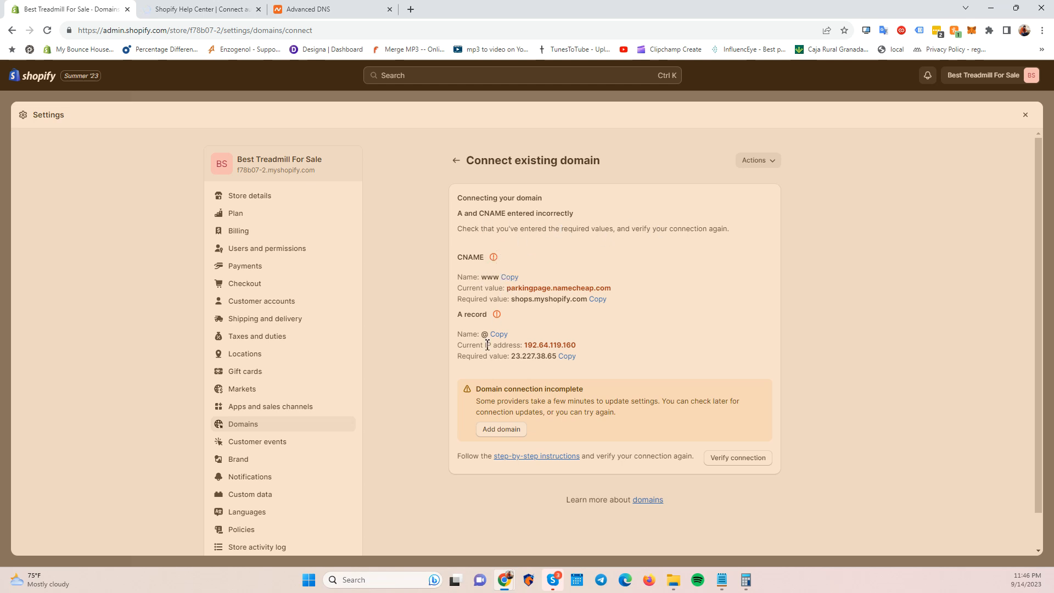
left_click(551, 456)
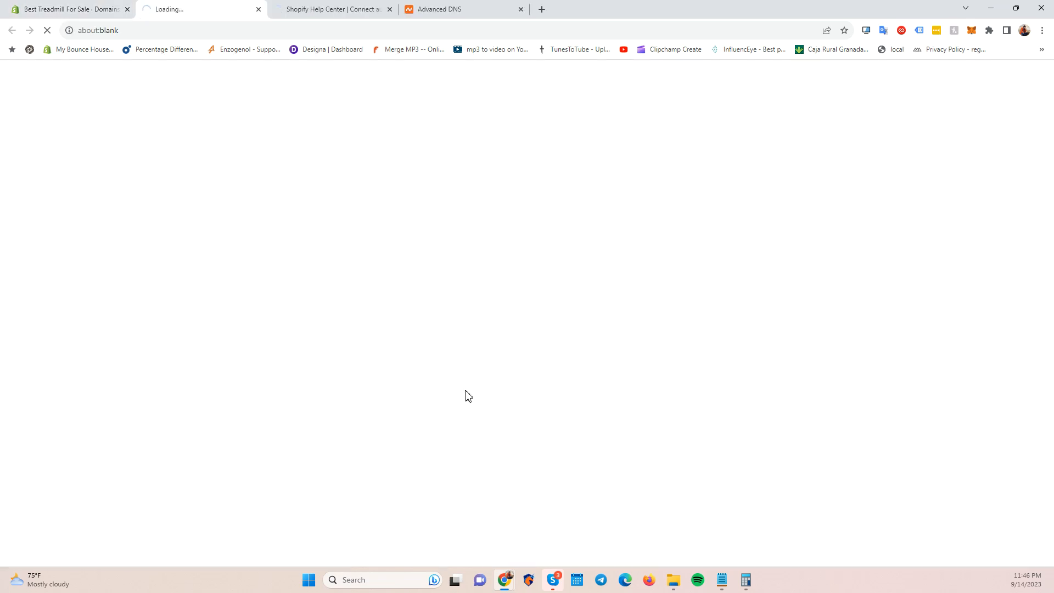
left_click(390, 10)
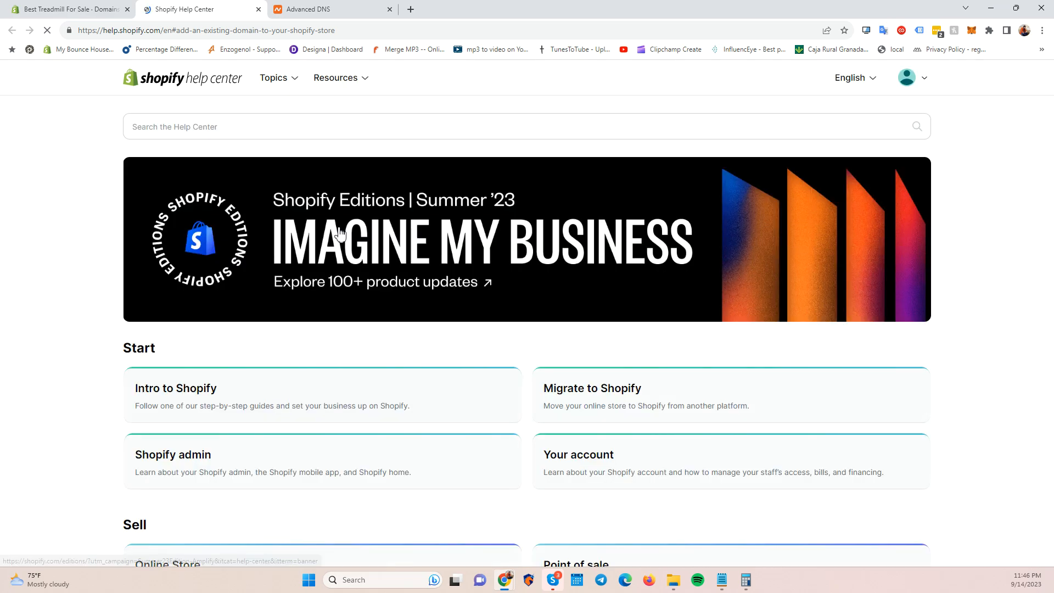
Compare the CNAME and A records required on Shopify's Connect existing domain page with the domain's host records in Namecheap.
scroll(366, 277, "down", 5)
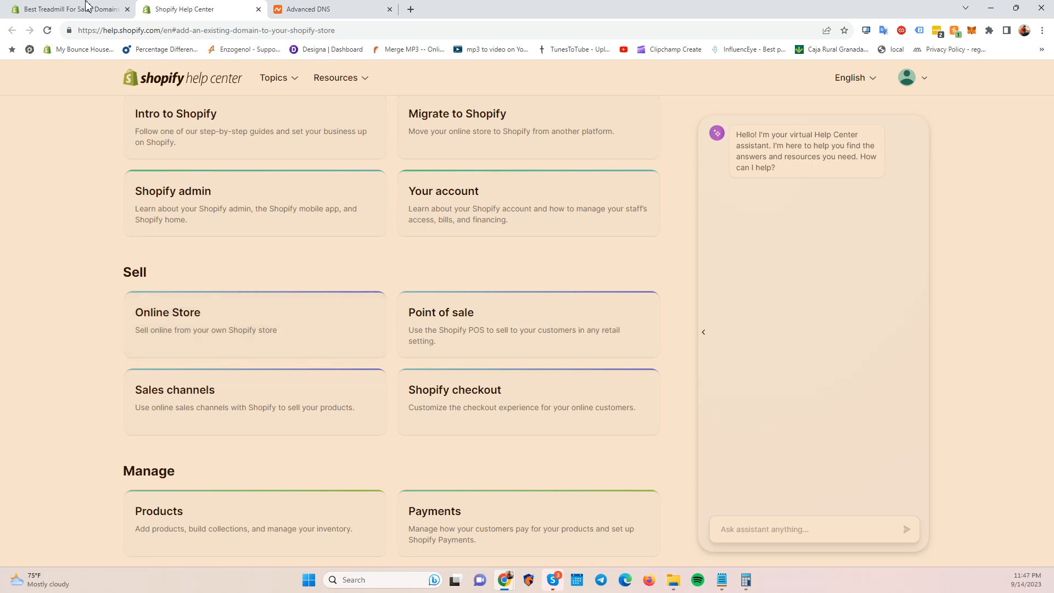
left_click(125, 6)
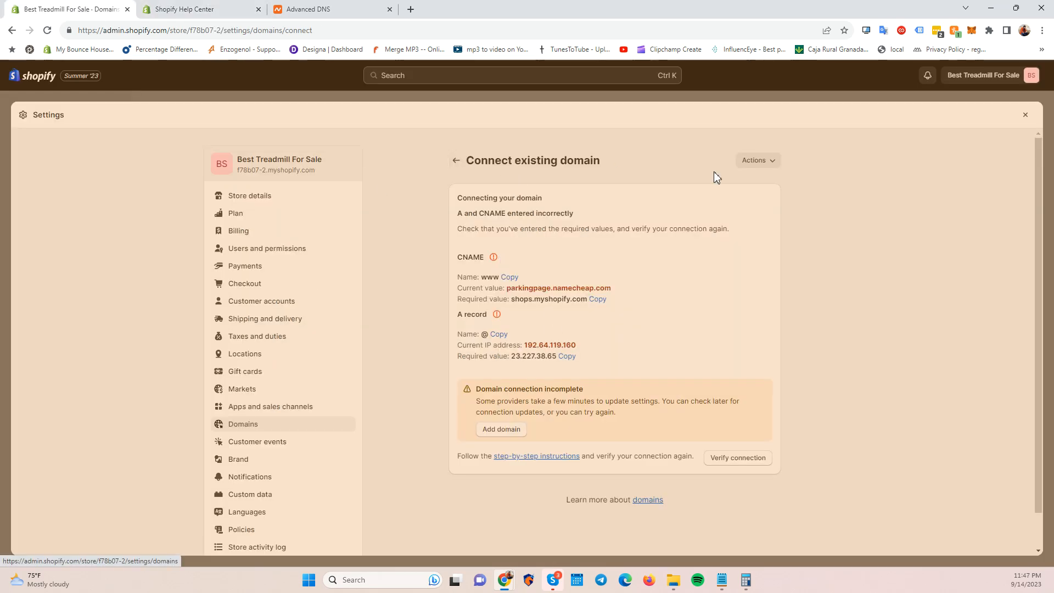
left_click(754, 165)
left_click(858, 159)
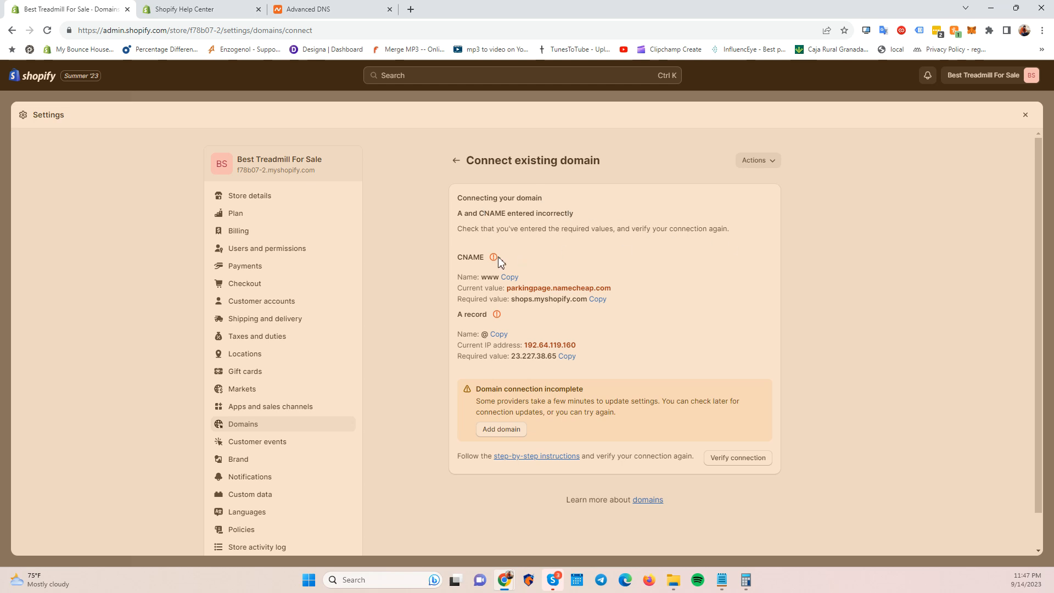
left_click(371, 9)
scroll(330, 307, "down", 2)
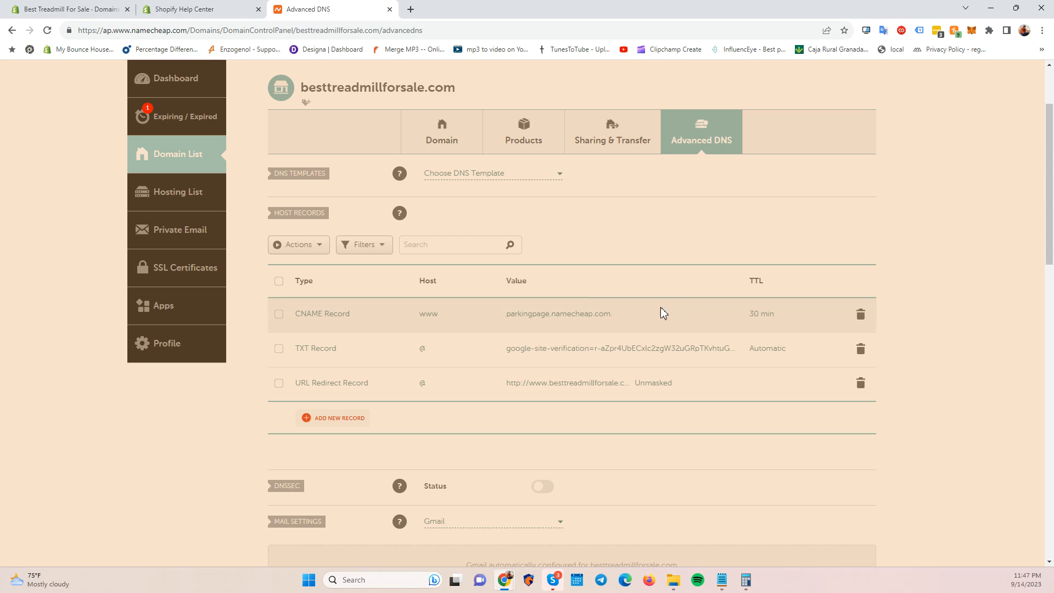
Copy the required CNAME value shops.myshopify.com from Shopify and enter it as the www CNAME record's value in Namecheap.
left_click(109, 7)
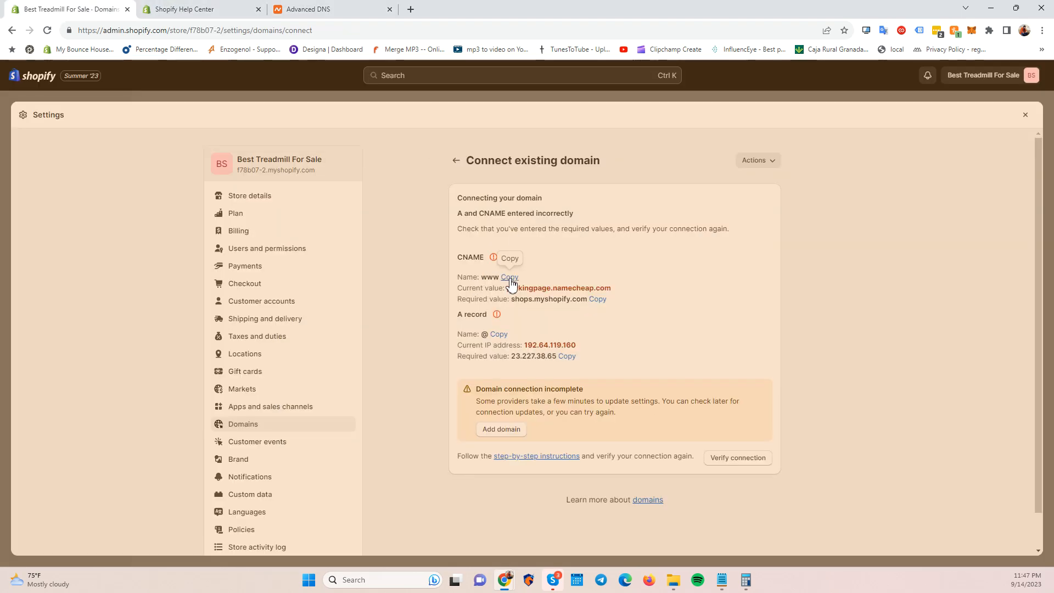
left_click(597, 300)
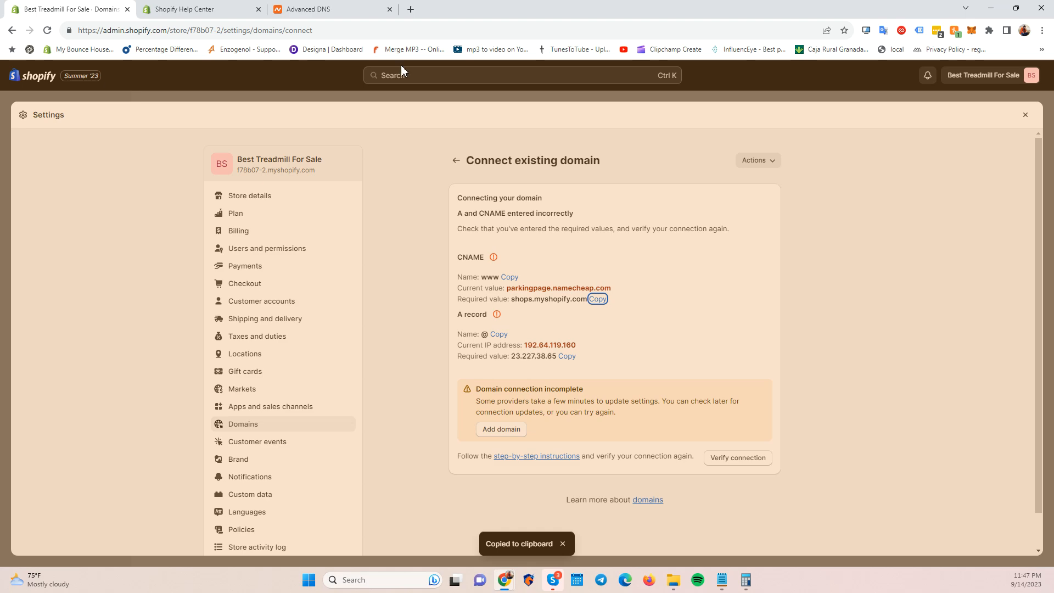
left_click(199, 9)
left_click(299, 10)
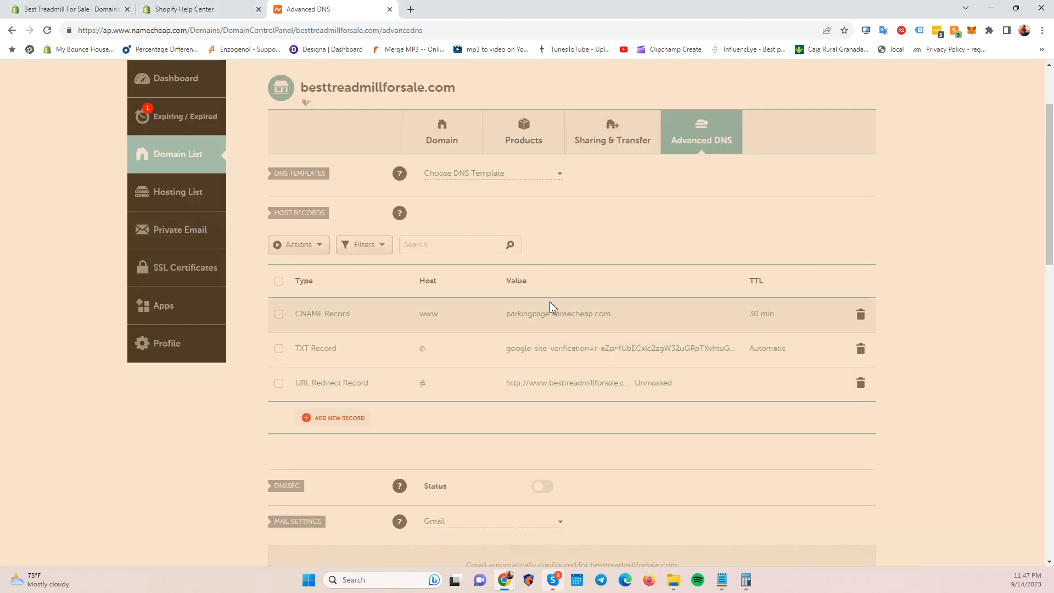
left_click(616, 313)
key("ctrl+a")
key("ctrl+v")
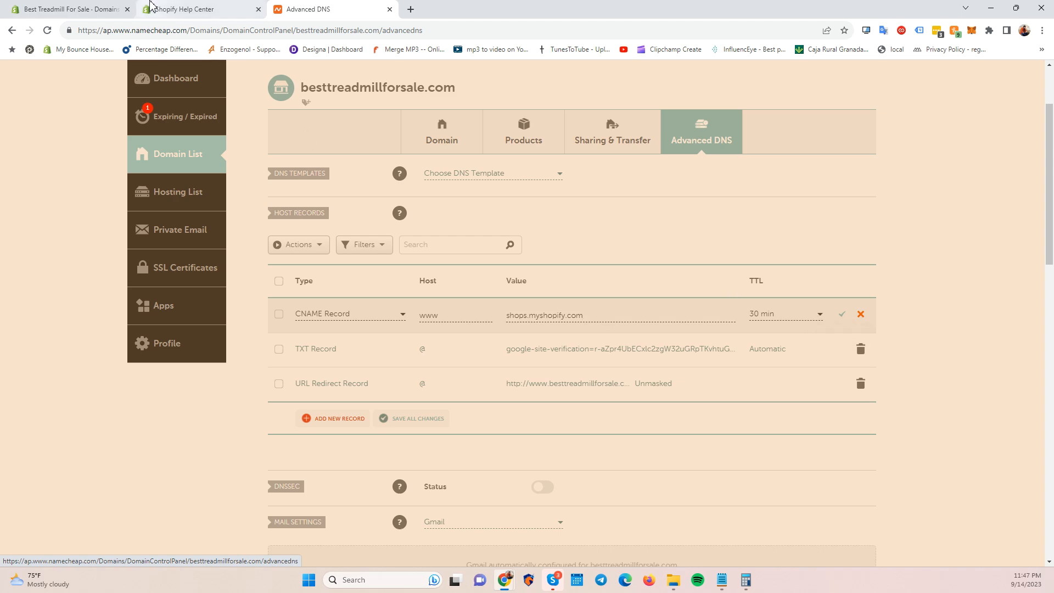
Check the required CNAME name in Shopify and save the www CNAME record in Namecheap's host records.
left_click(189, 9)
left_click(104, 8)
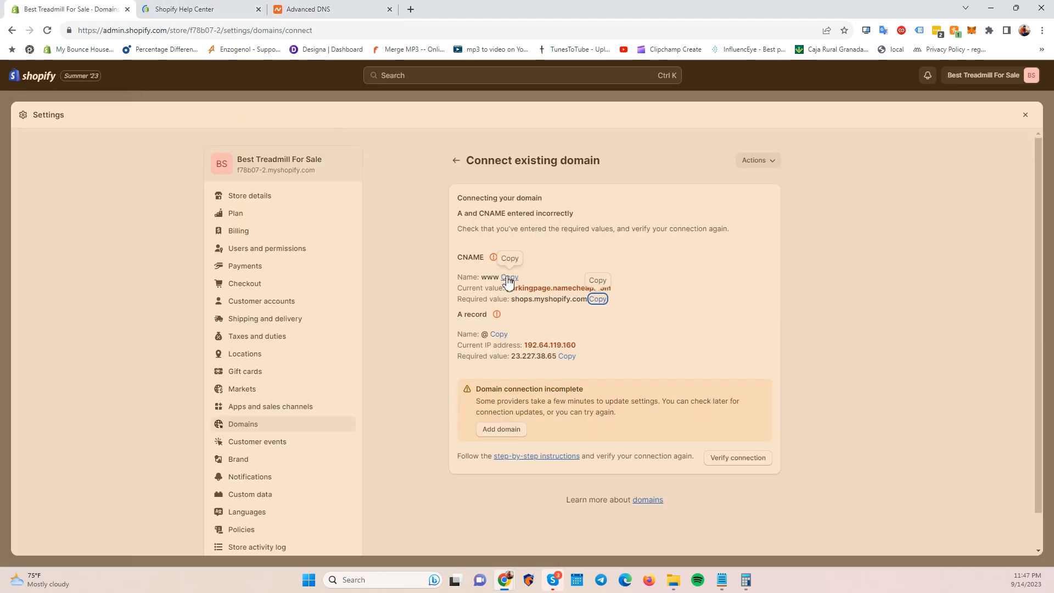
left_click(225, 8)
left_click(328, 8)
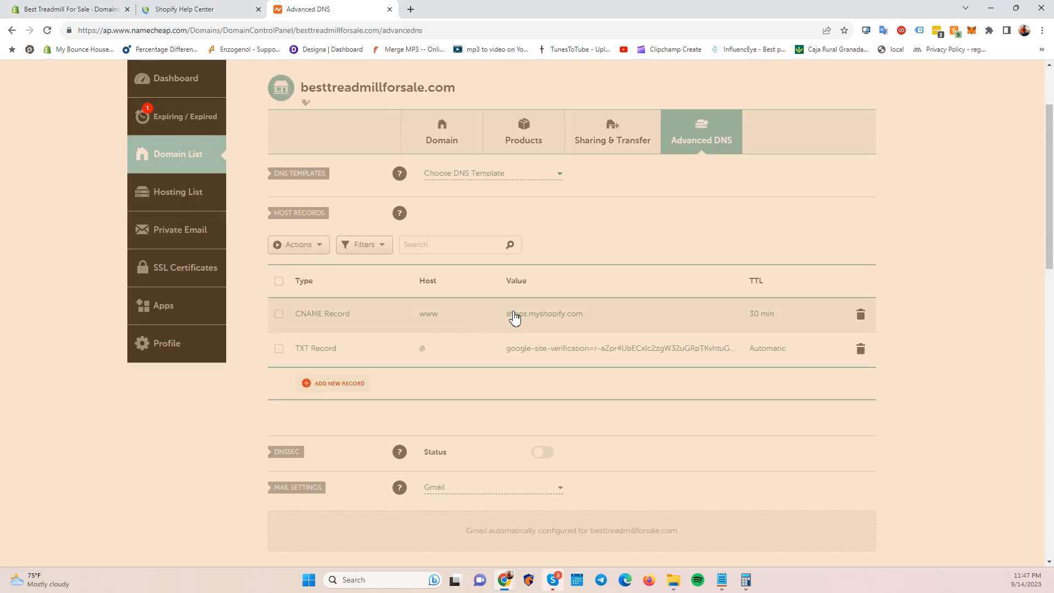
Compare Shopify's required A record name and IP address with the host records listed in Namecheap.
left_click(42, 6)
left_click(586, 339)
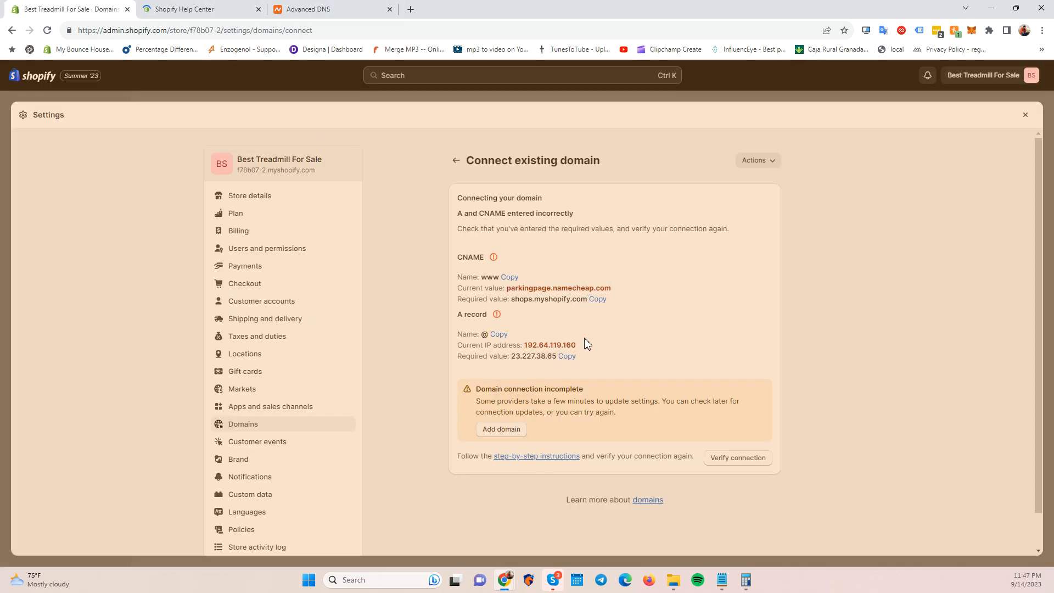
left_click(308, 9)
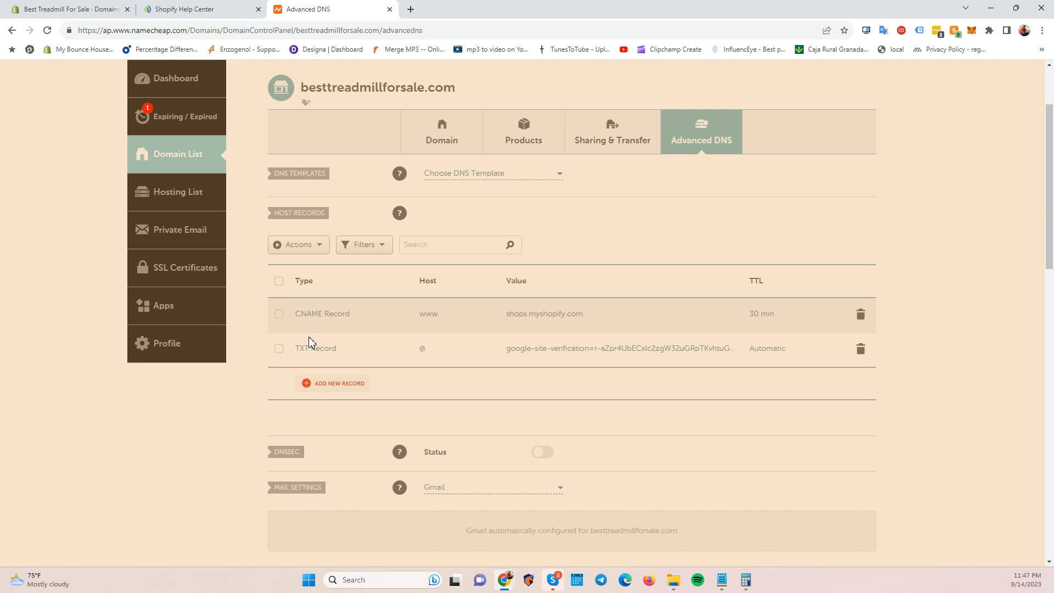
left_click(73, 7)
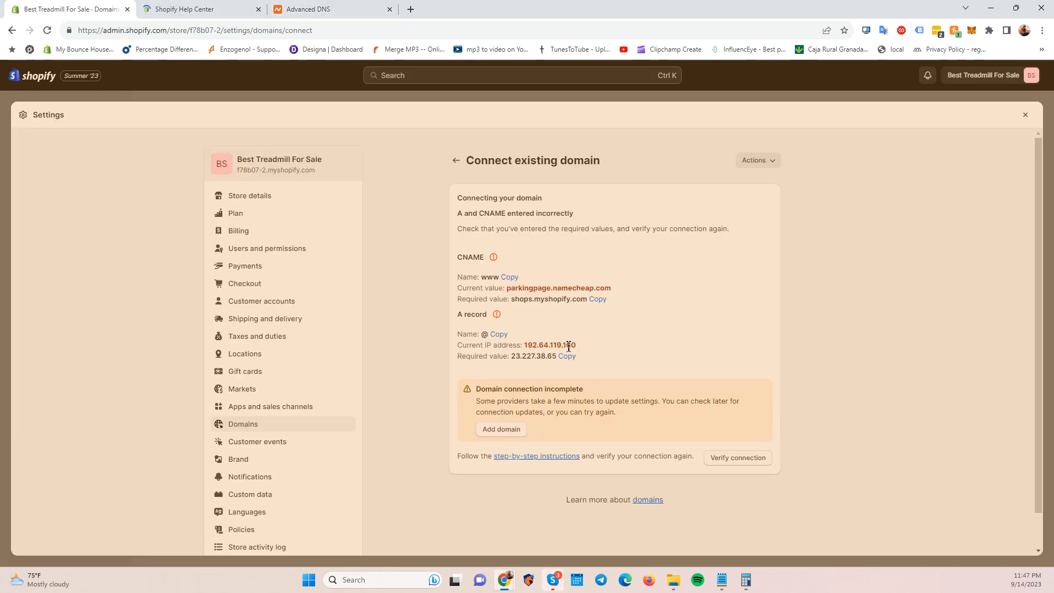
left_click(299, 9)
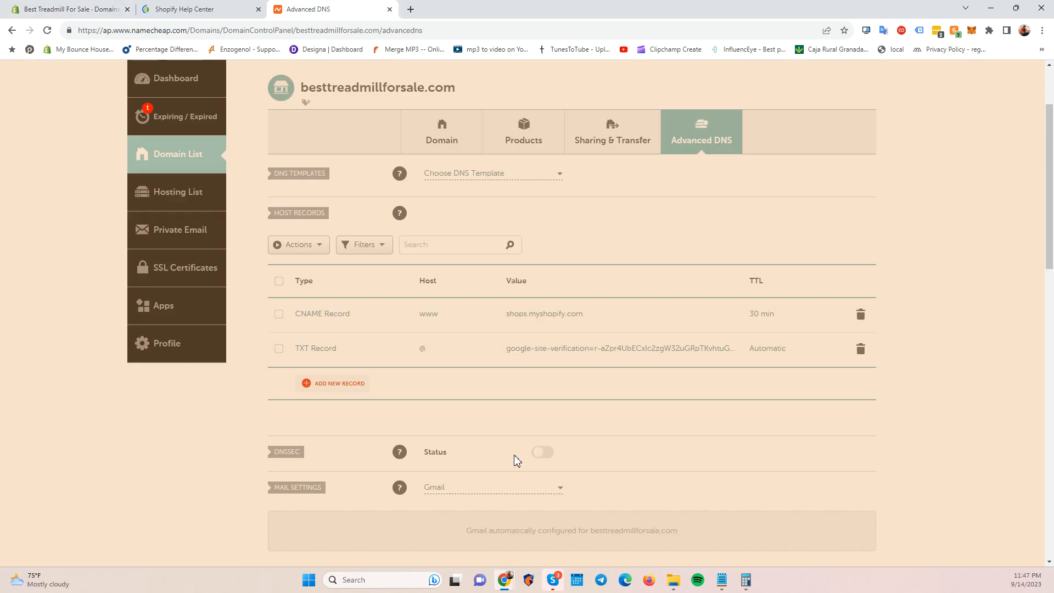
scroll(495, 371, "up", 2)
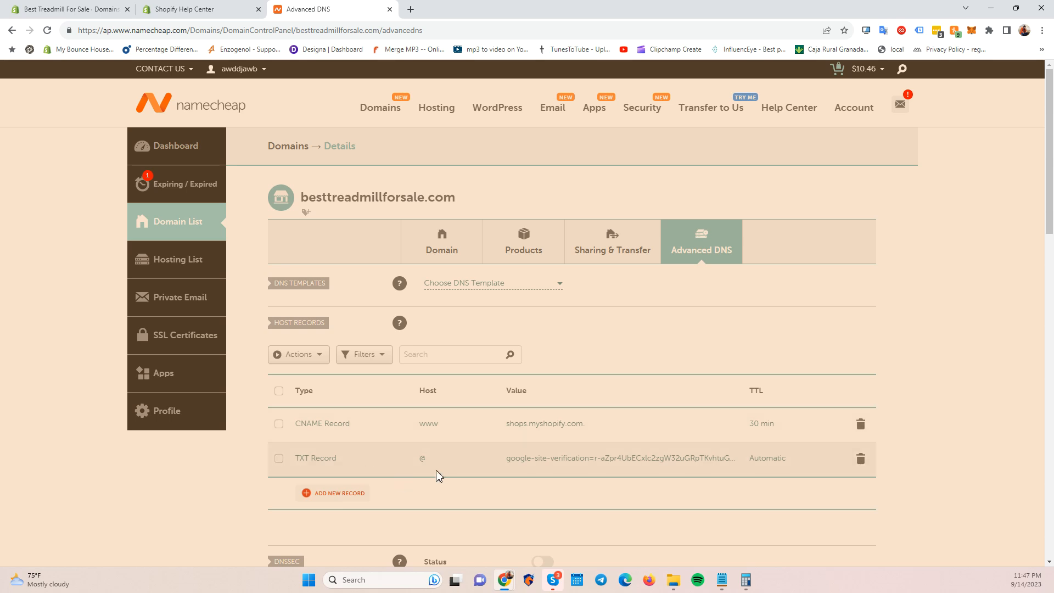
left_click(616, 460)
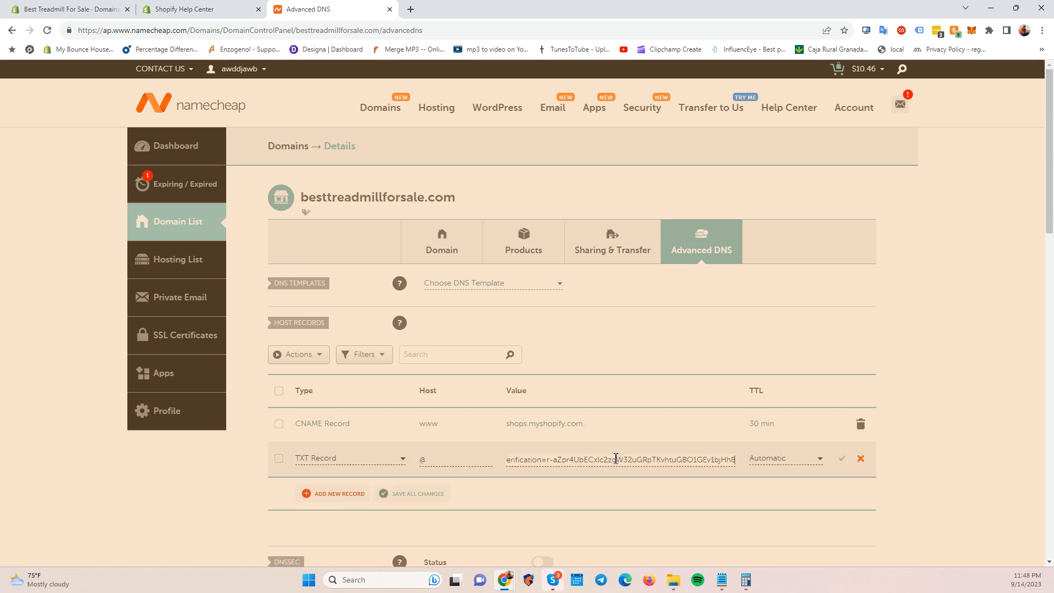
scroll(226, 470, "down", 3)
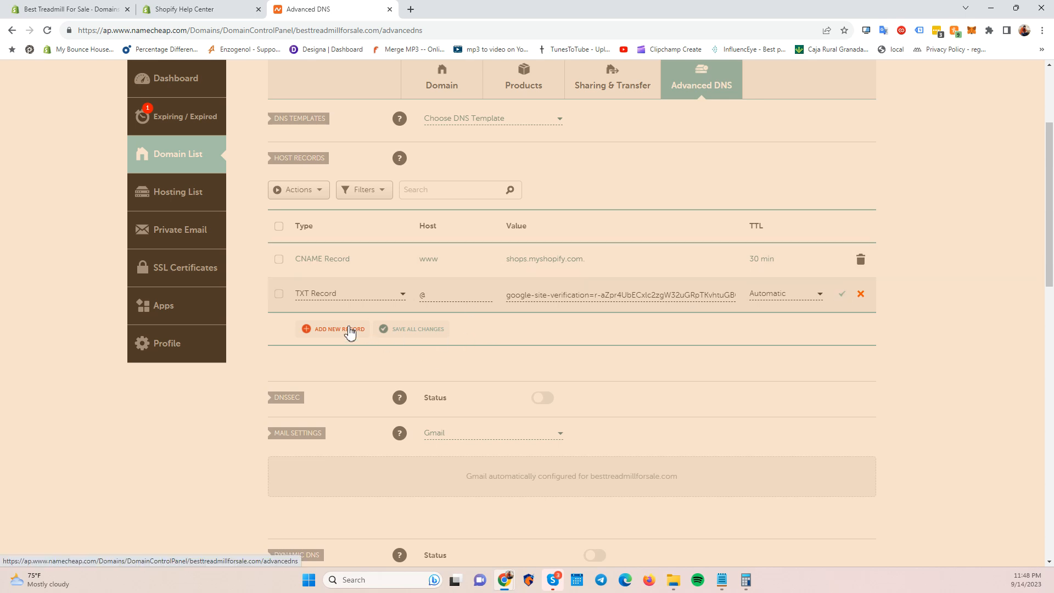
left_click(861, 294)
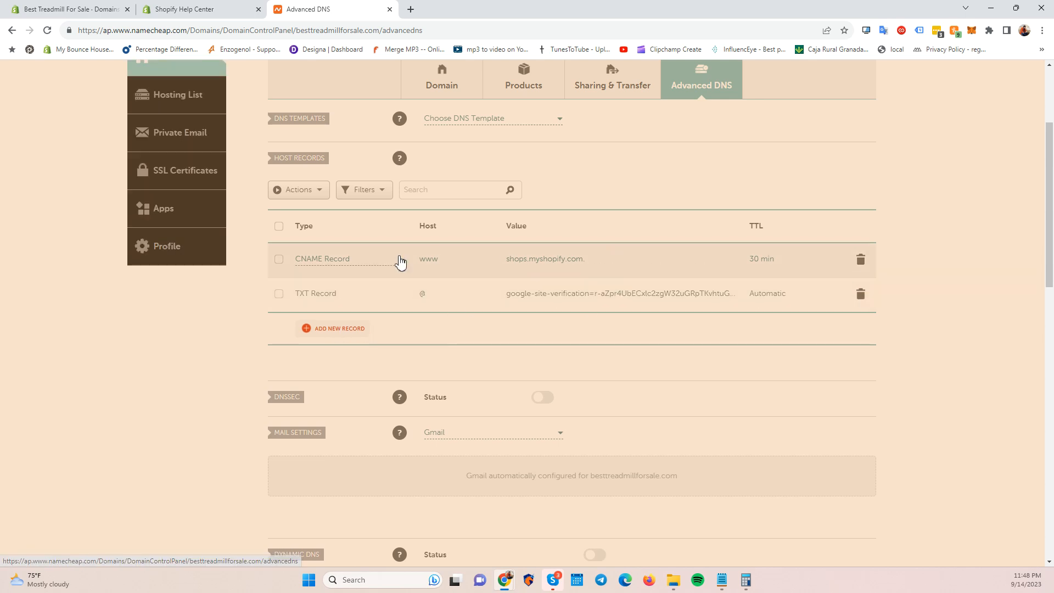
Open the www CNAME record for editing in Namecheap and recheck the A record requirements in Shopify.
left_click(348, 264)
left_click(456, 257)
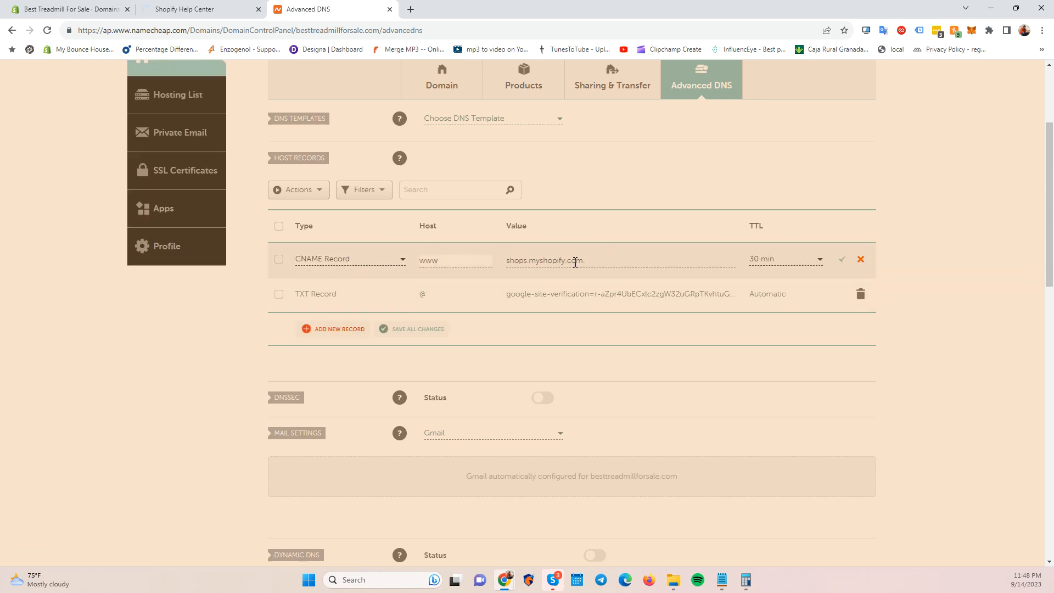
left_click(80, 6)
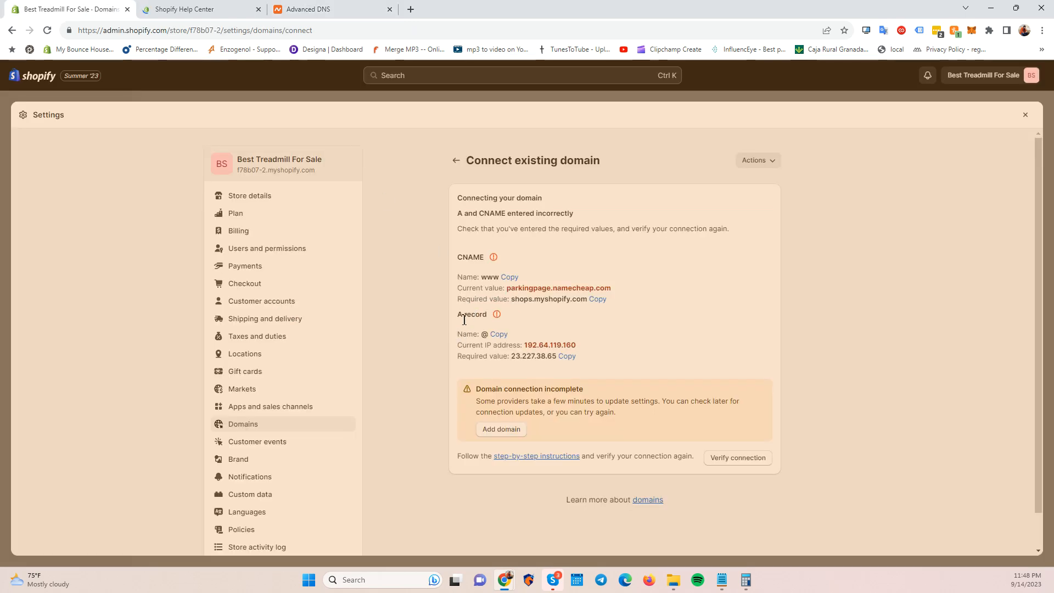